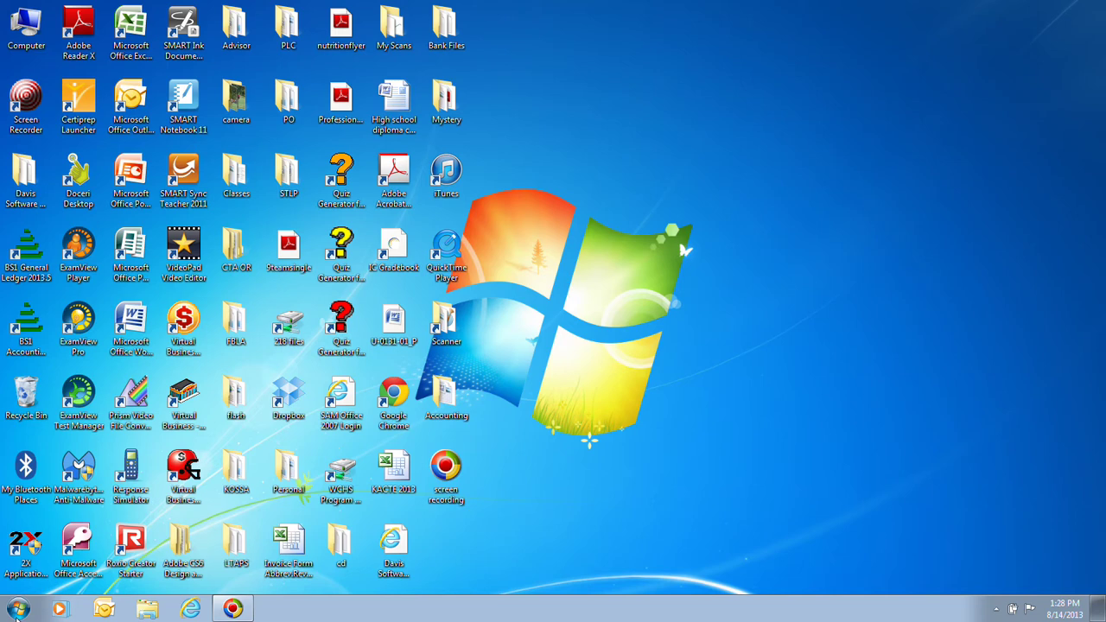
Step: Examine the Start menu's recently used programs and their recent file lists, from ExamView Test Generator down to Windows Live Movie Maker
left_click(18, 609)
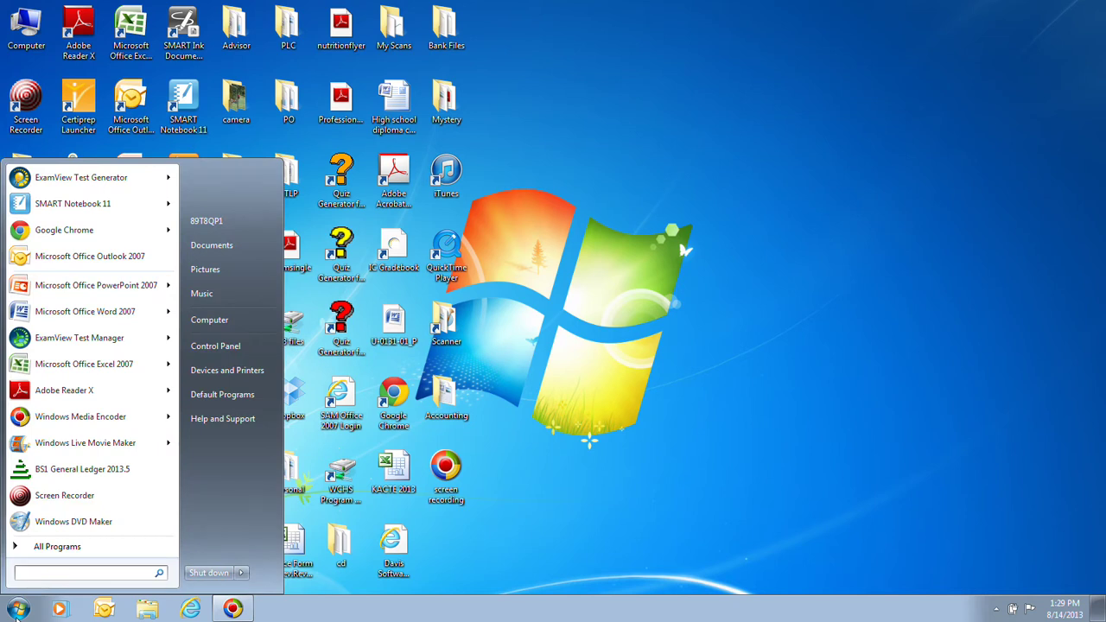
left_click(716, 519)
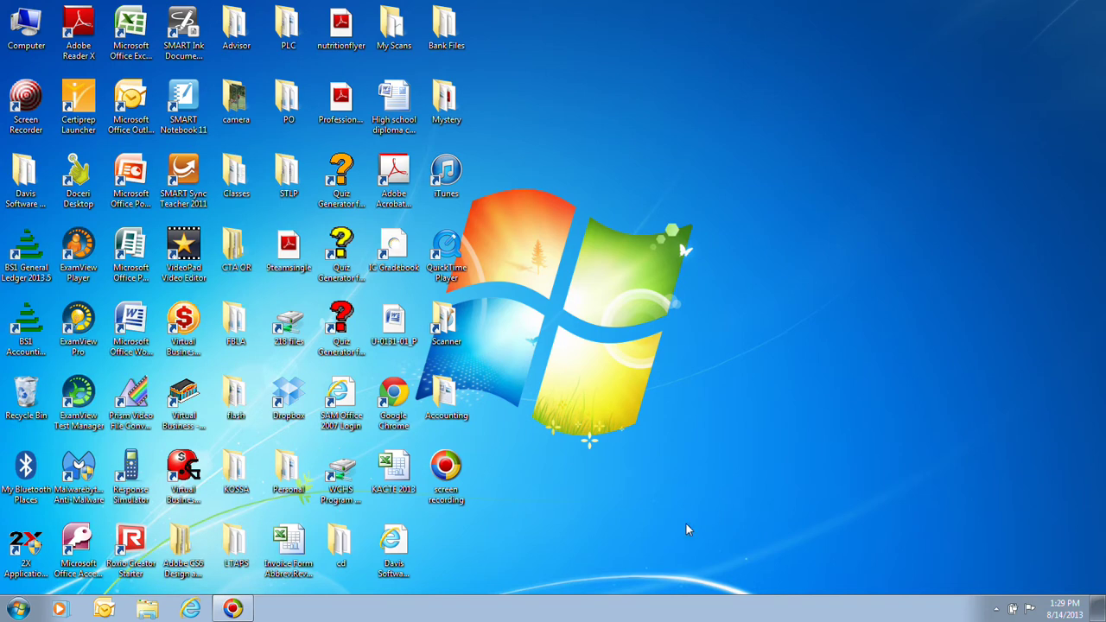
left_click(17, 609)
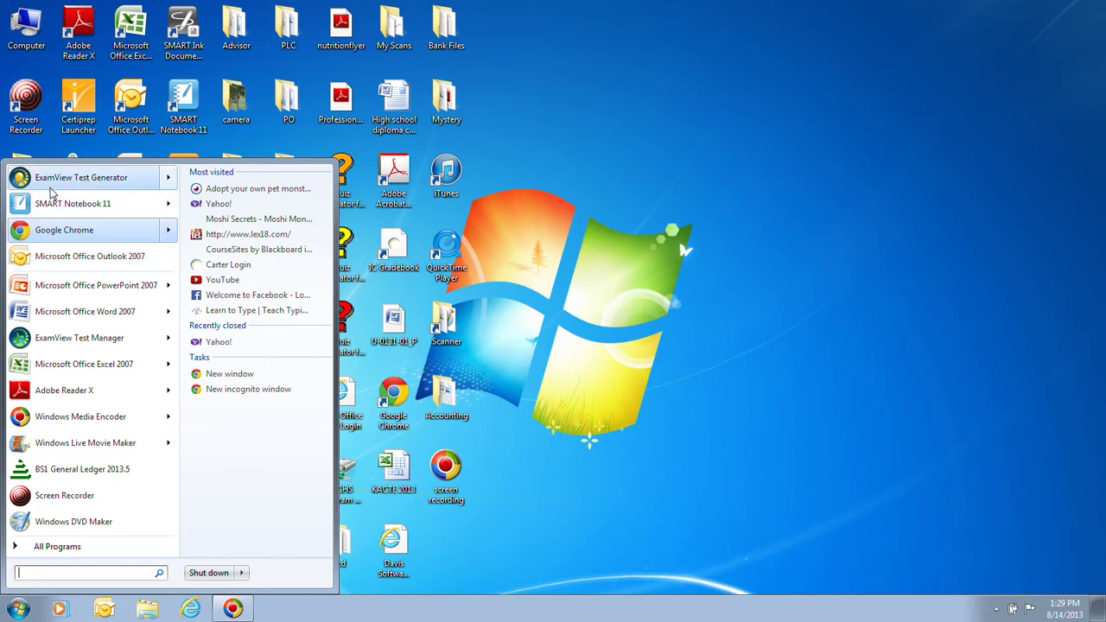
mouse_move(52, 192)
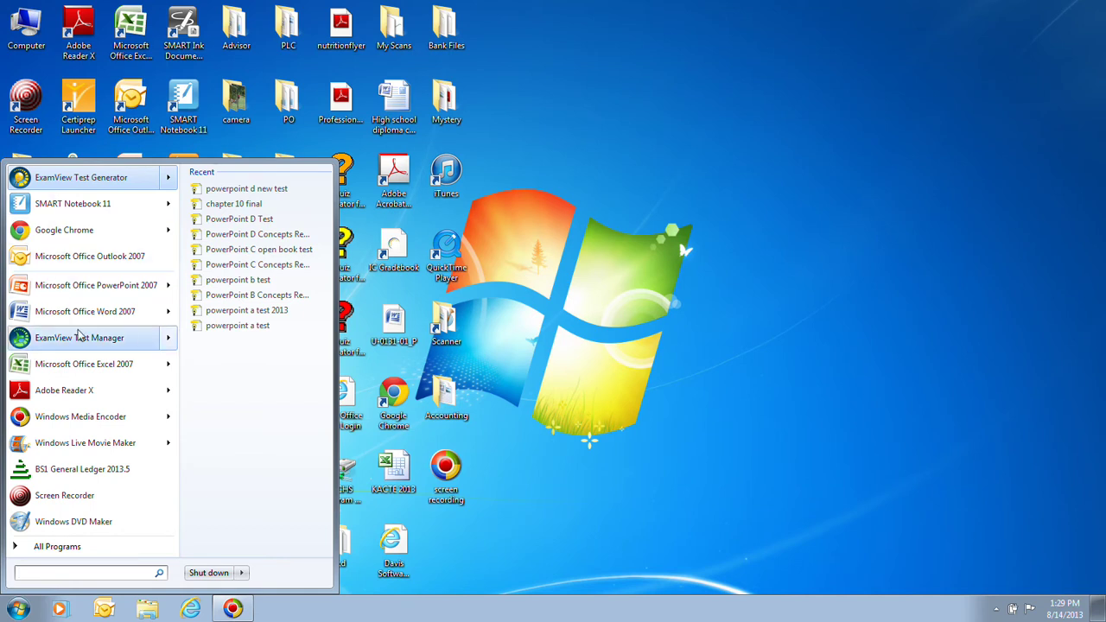
left_click(83, 256)
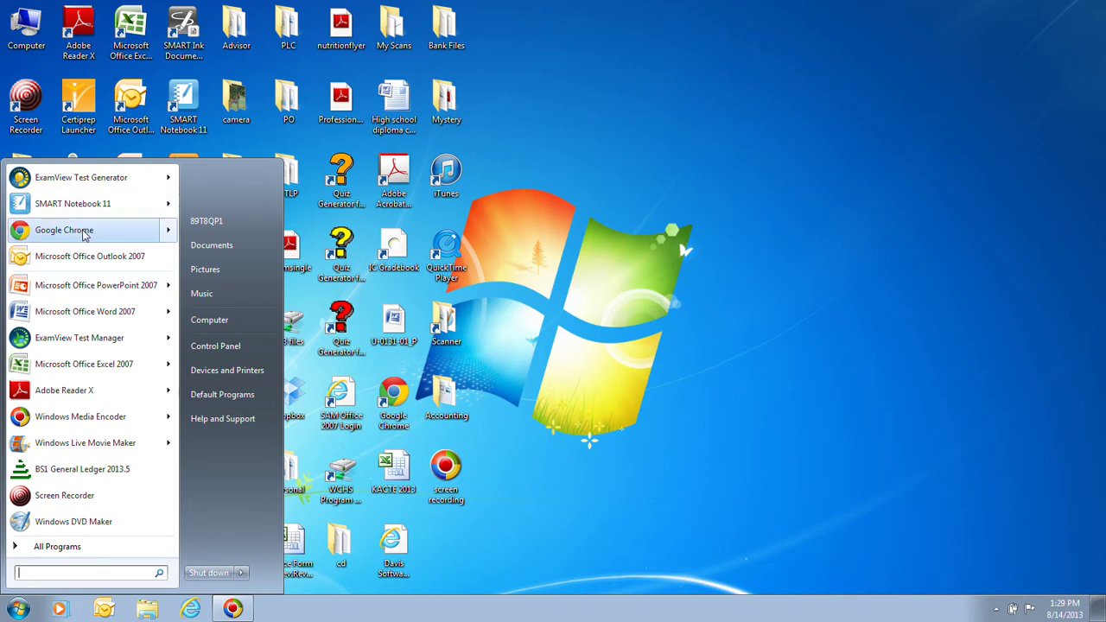
mouse_move(84, 235)
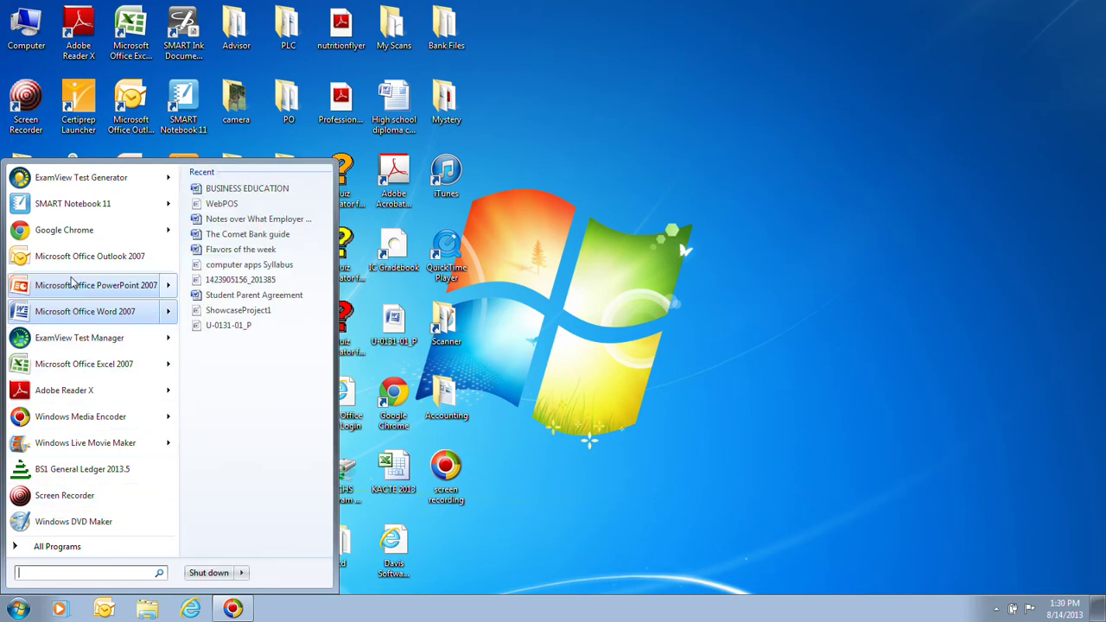
mouse_move(80, 438)
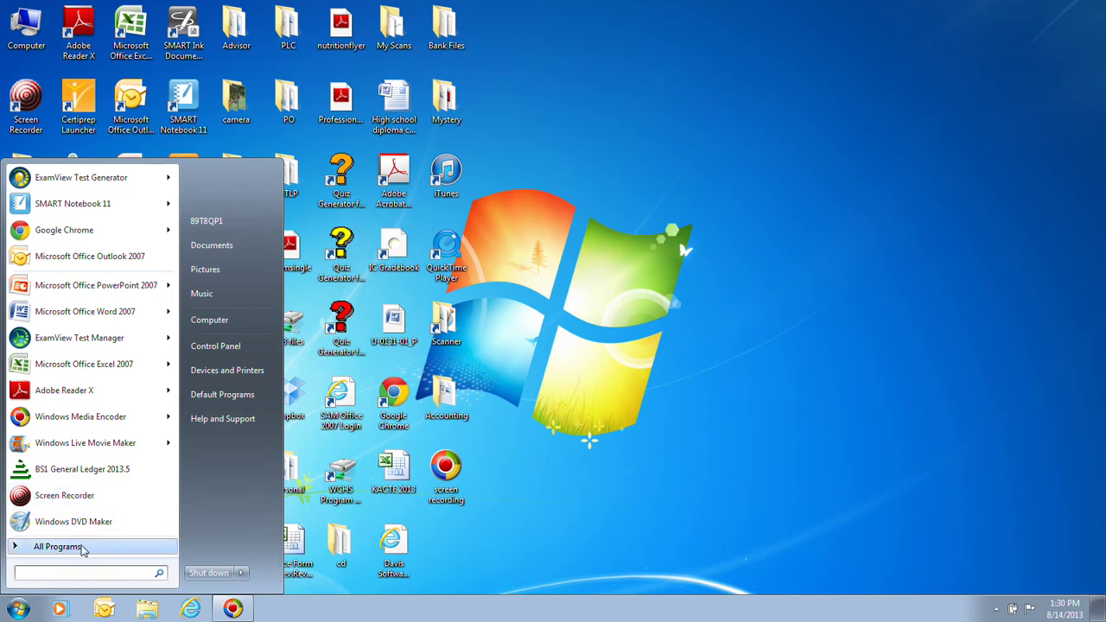
Step: Look through the full list of installed programs and folders, and return to the short list of recently used programs
left_click(82, 547)
left_click(82, 546)
left_click(82, 547)
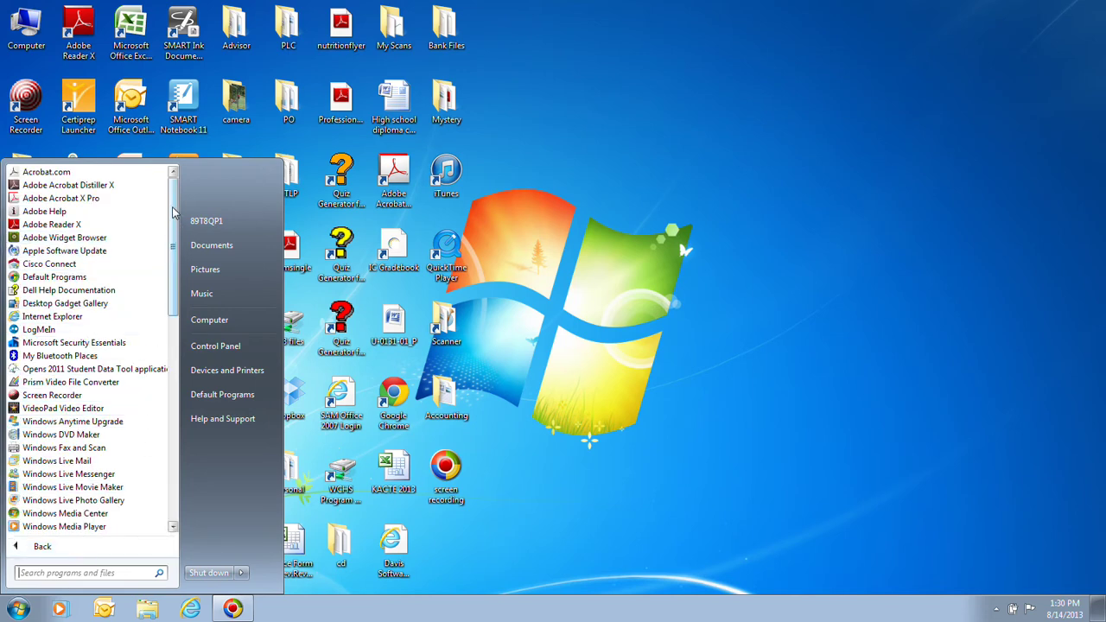
mouse_move(176, 221)
left_mouse_down()
mouse_move(174, 268)
mouse_move(170, 211)
left_mouse_up()
left_click_drag(173, 212, 175, 421)
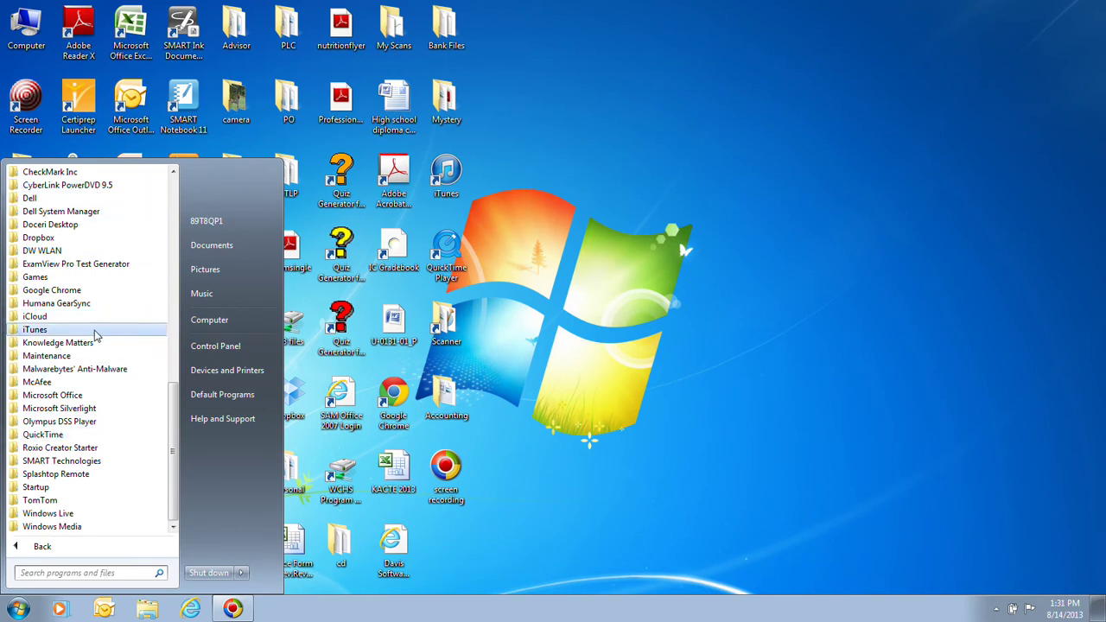
scroll(176, 427, "up", 8)
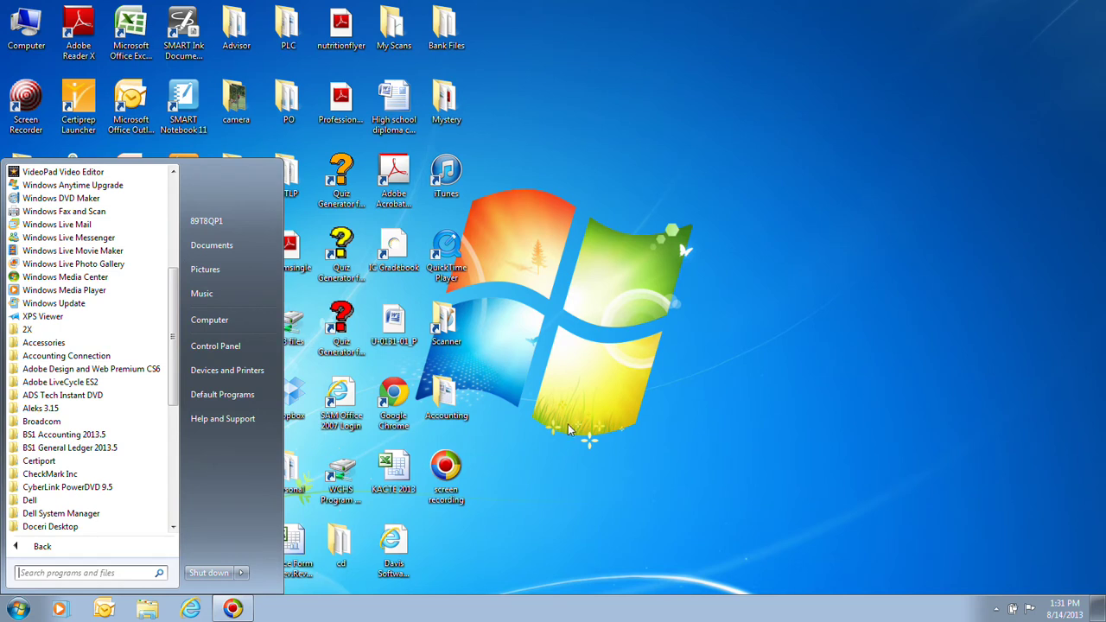
left_click(104, 546)
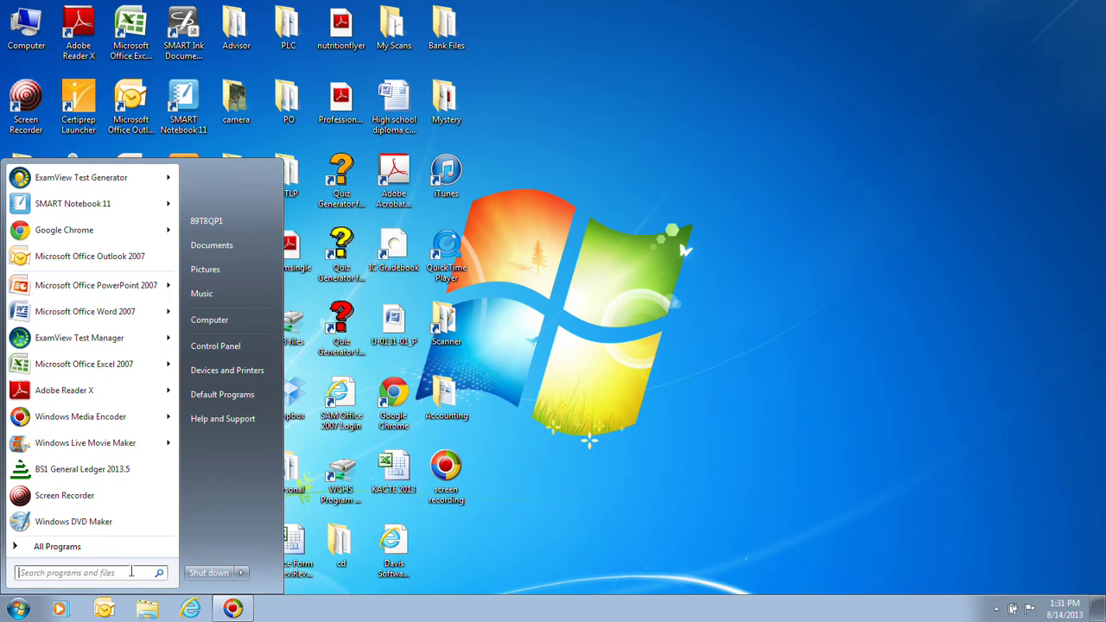
Step: Search programs and files for "calcula" and clear the search
left_click(132, 572)
type("calcula")
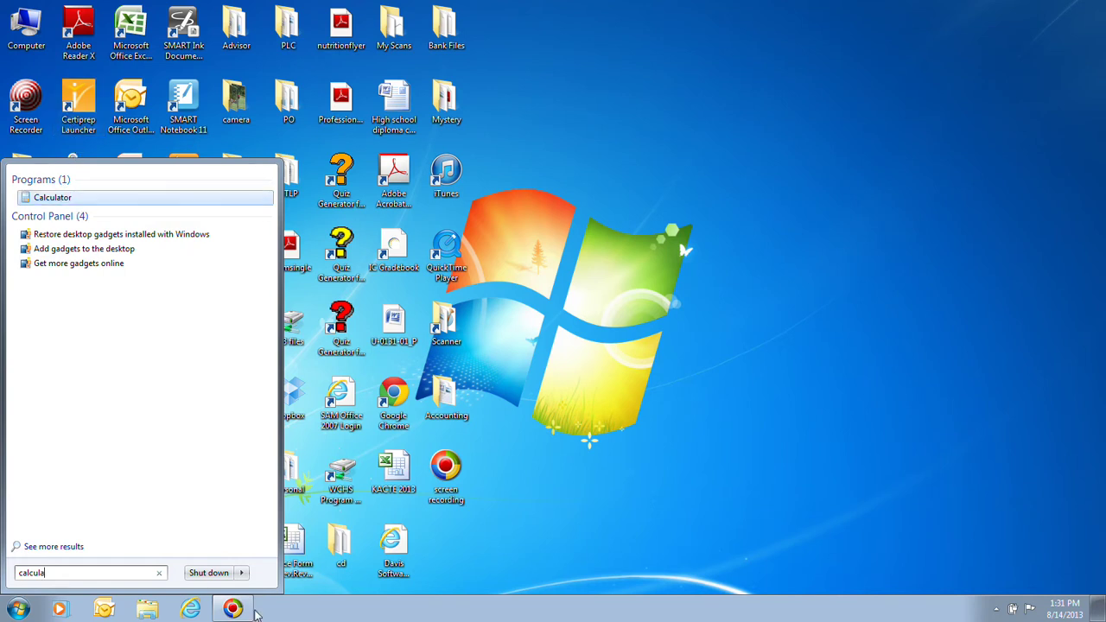
left_click(160, 573)
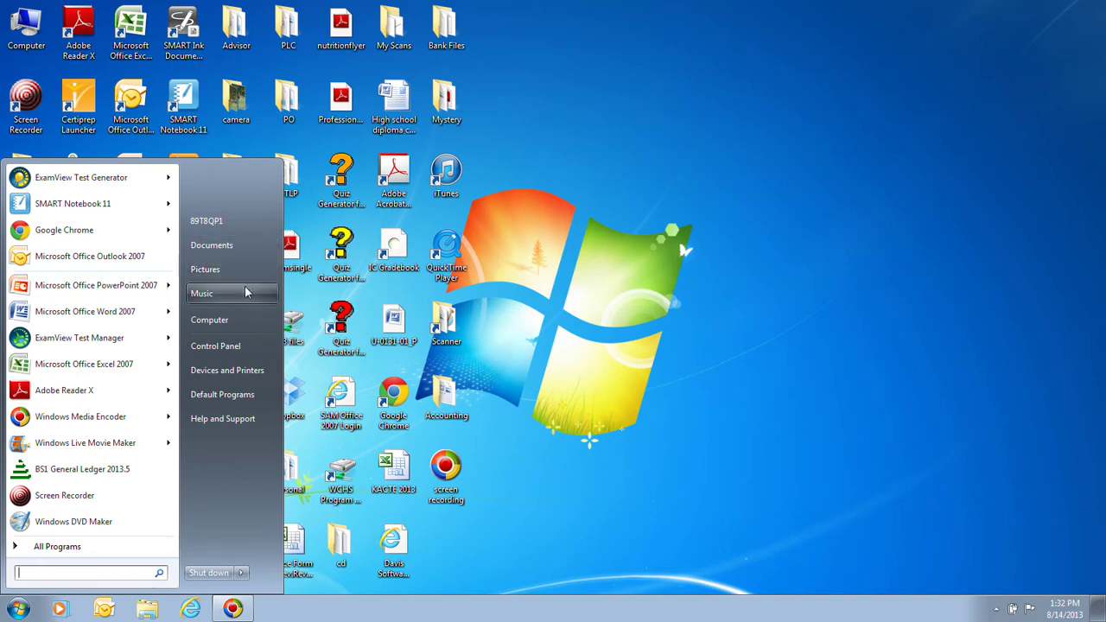
Step: View the Documents library and the Computer window's drives one after the other, closing each window
left_click(247, 250)
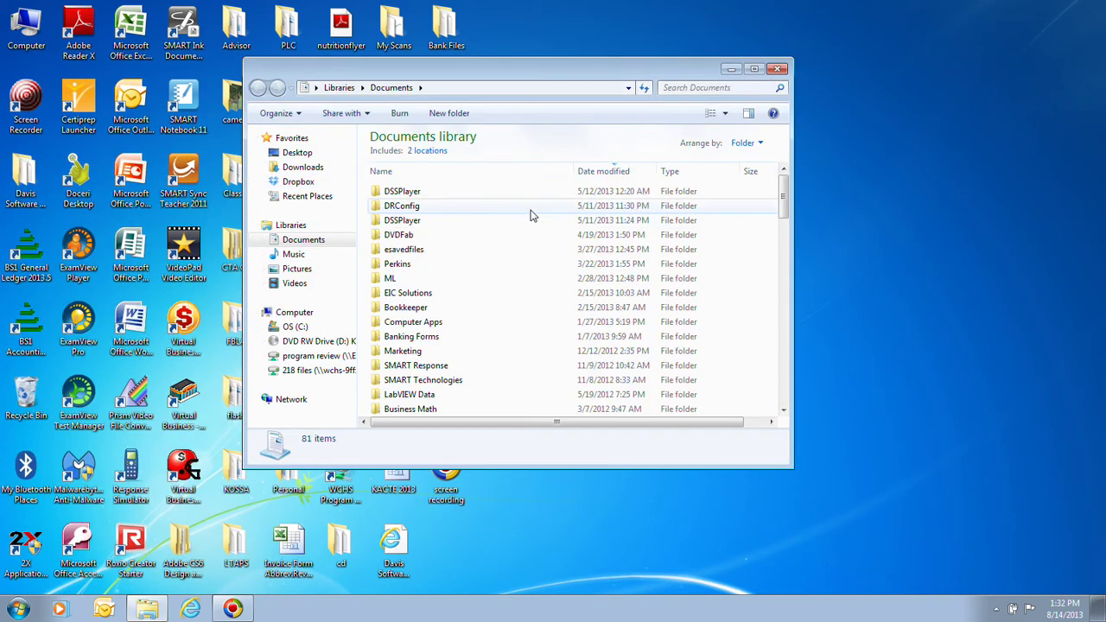
left_click(777, 69)
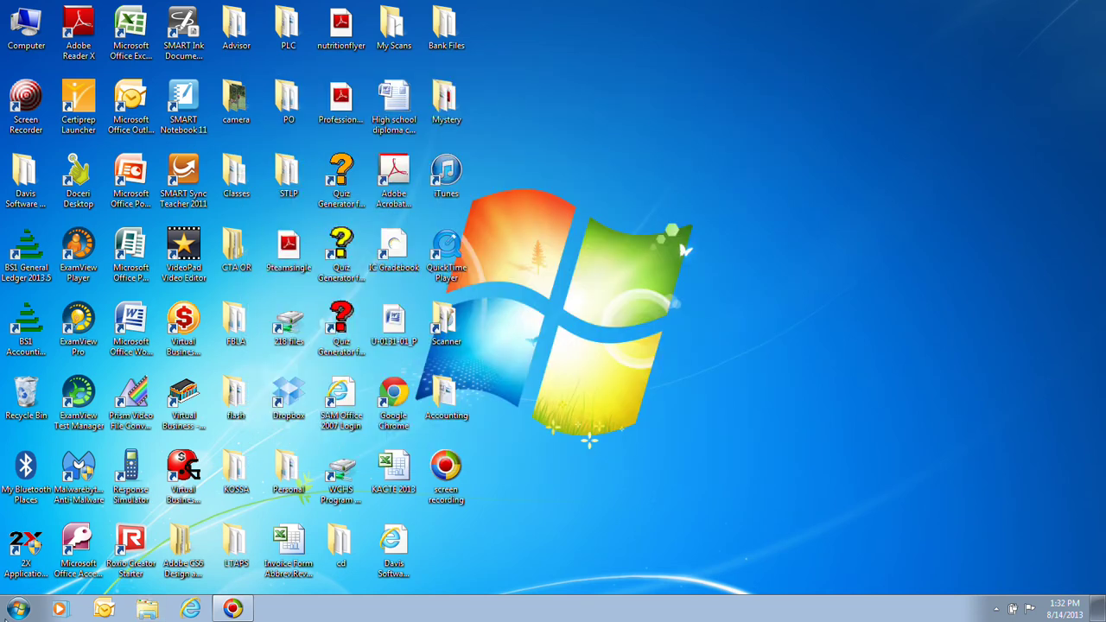
left_click(19, 609)
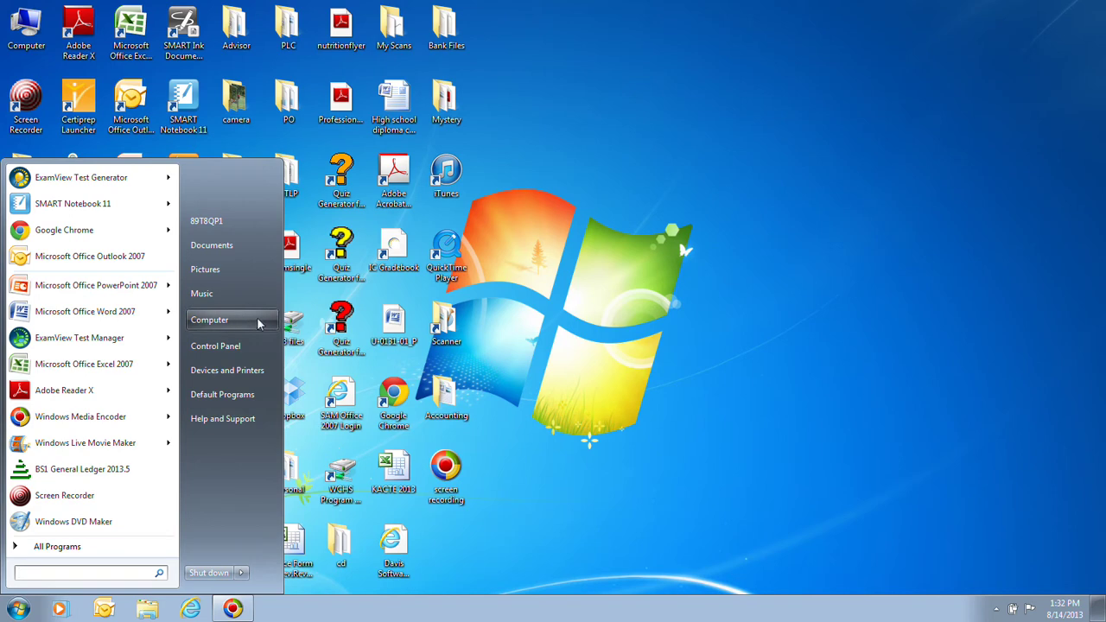
left_click(213, 319)
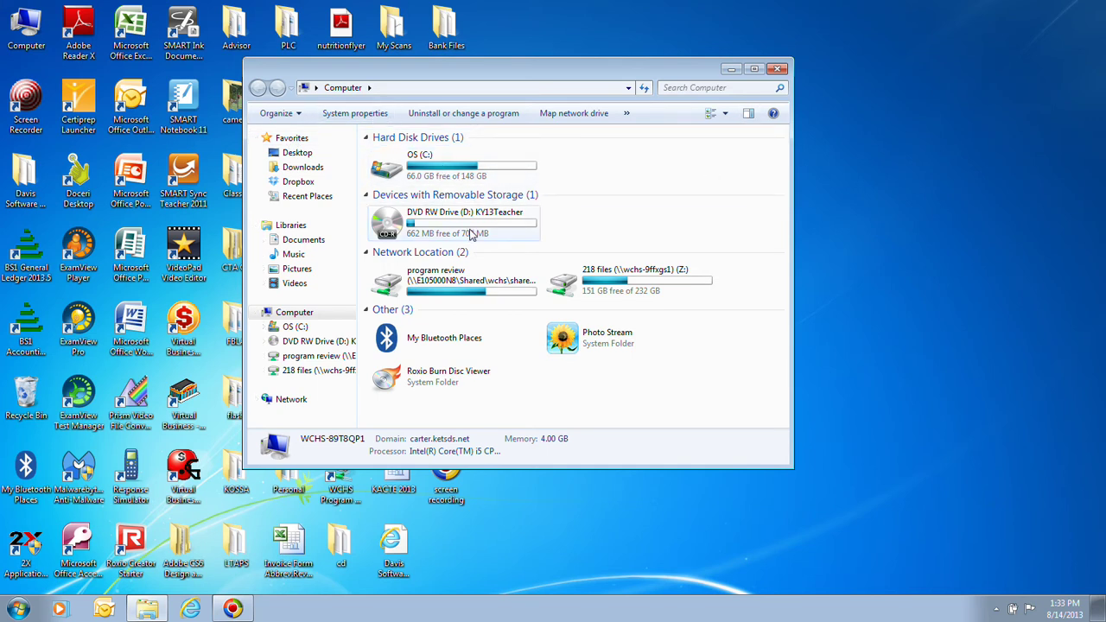
left_click(779, 69)
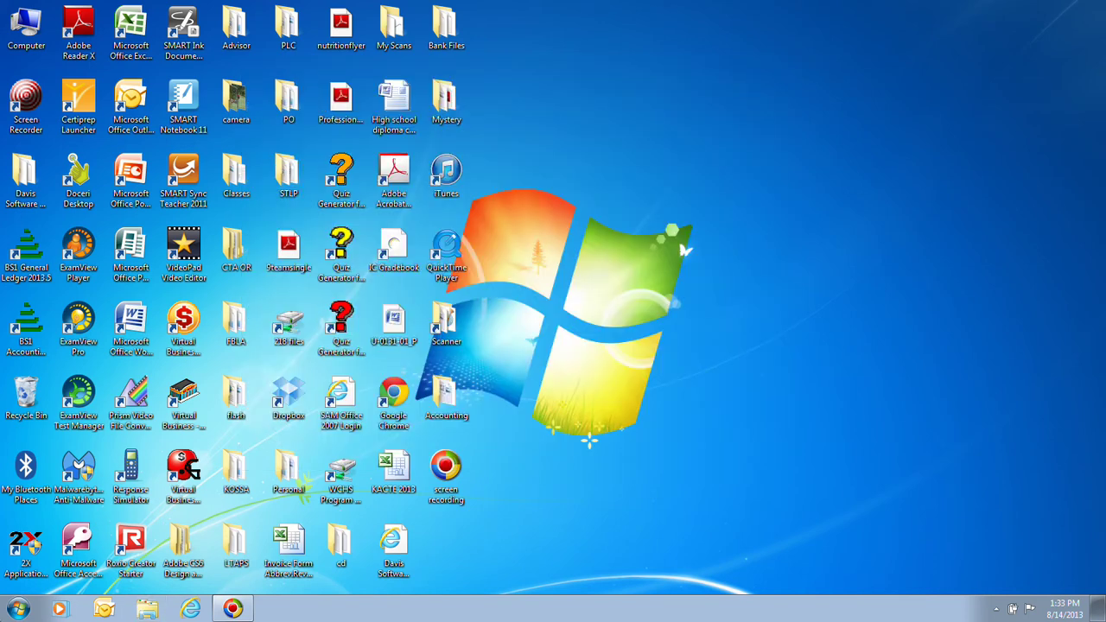
Step: Close the browser showing the Edline sign-in page and launch Microsoft Office Word 2007 from the recently used programs
left_click(24, 609)
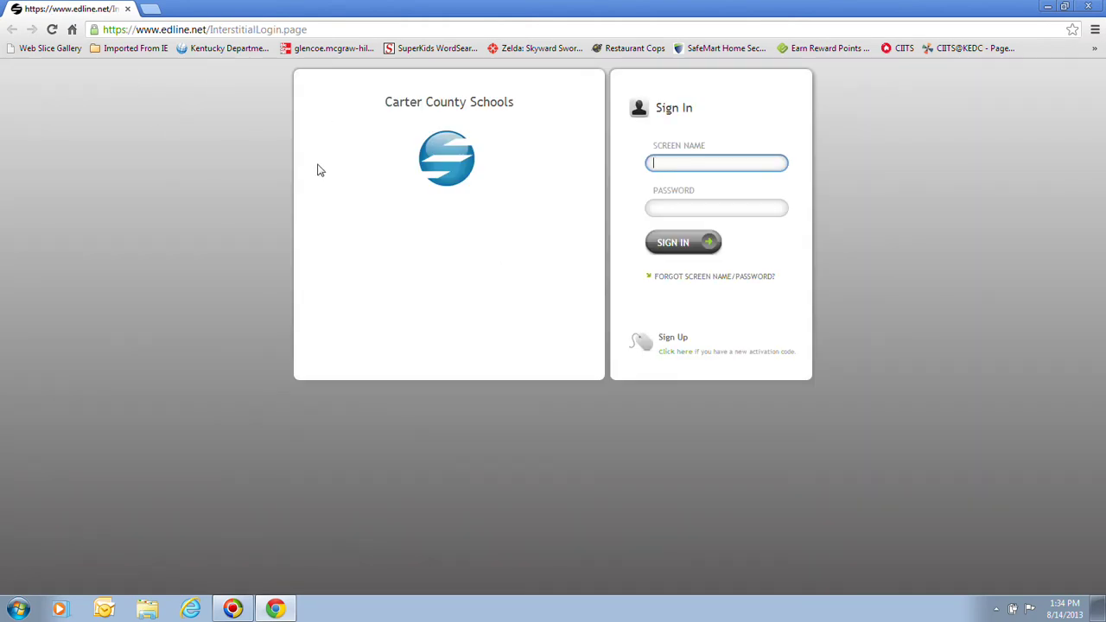
left_click(1087, 6)
left_click(19, 609)
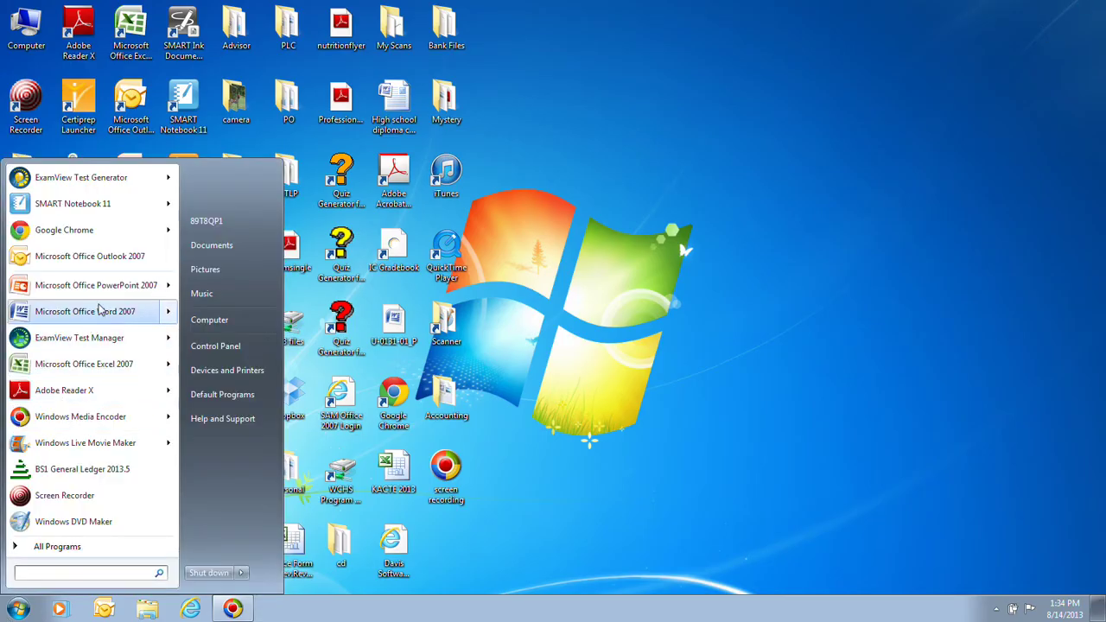
mouse_move(107, 444)
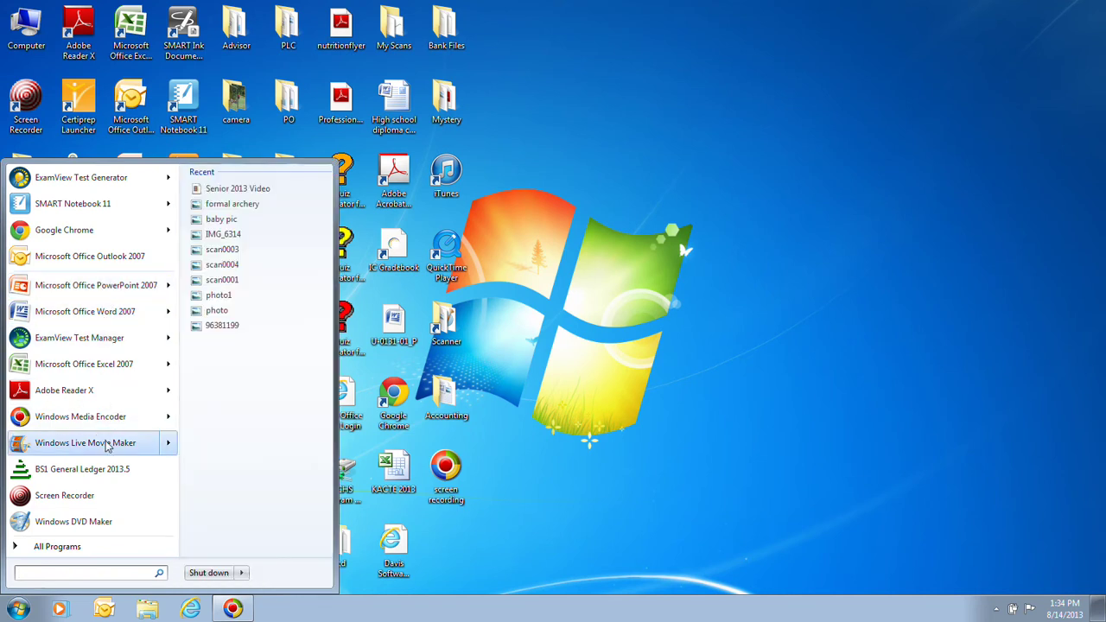
mouse_move(96, 318)
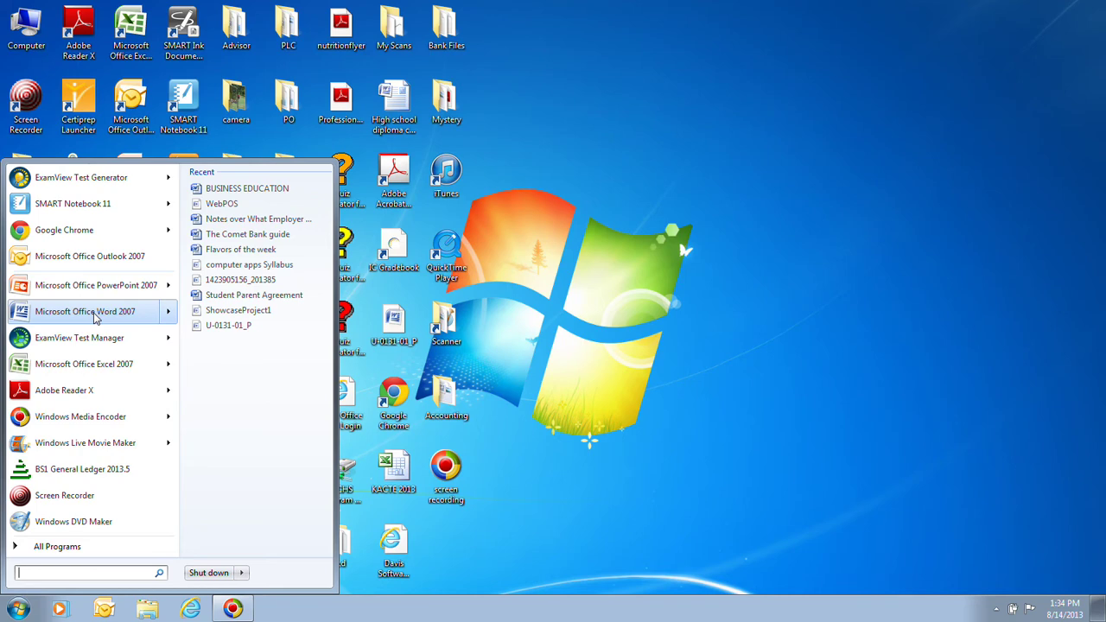
left_click(95, 316)
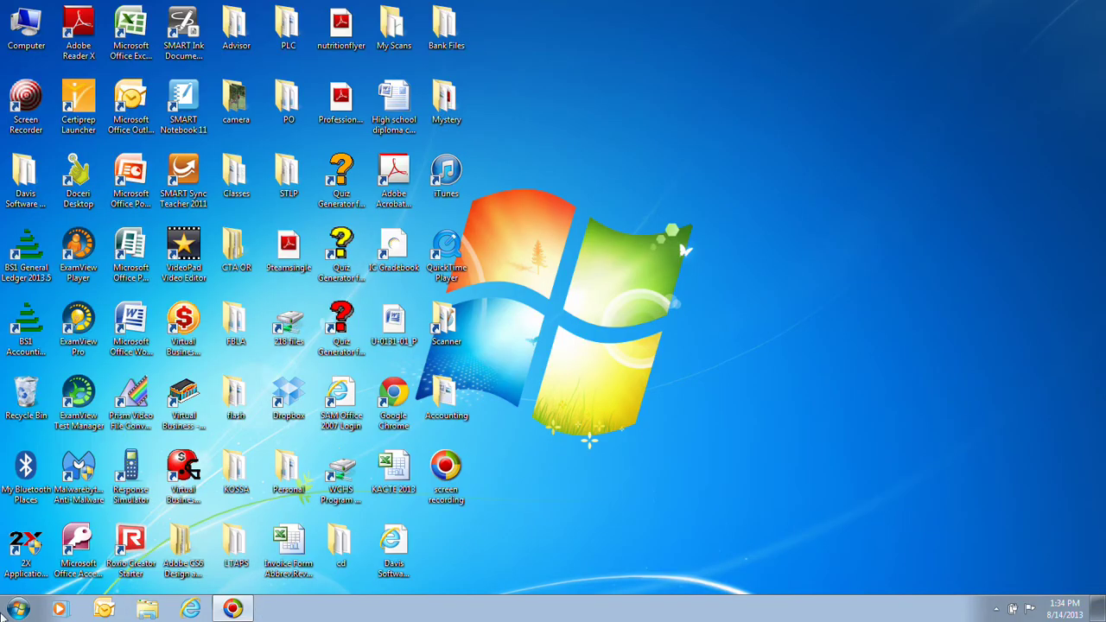
Step: Launch Microsoft Office Word 2007 from its desktop shortcut and close the blank document window
key("super")
left_click(803, 500)
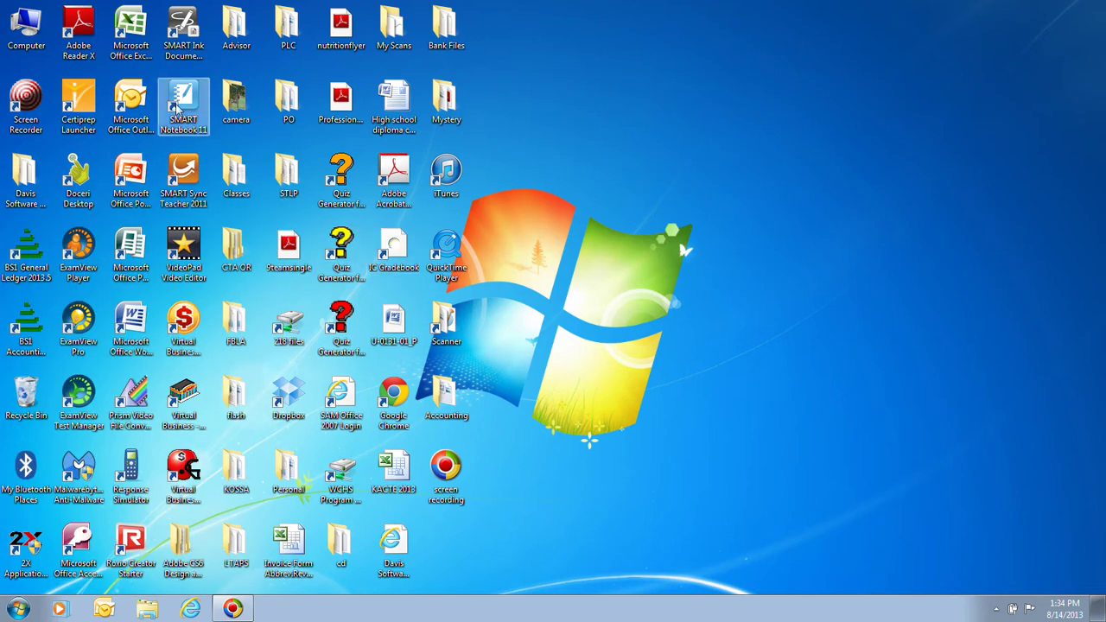
left_click(138, 324)
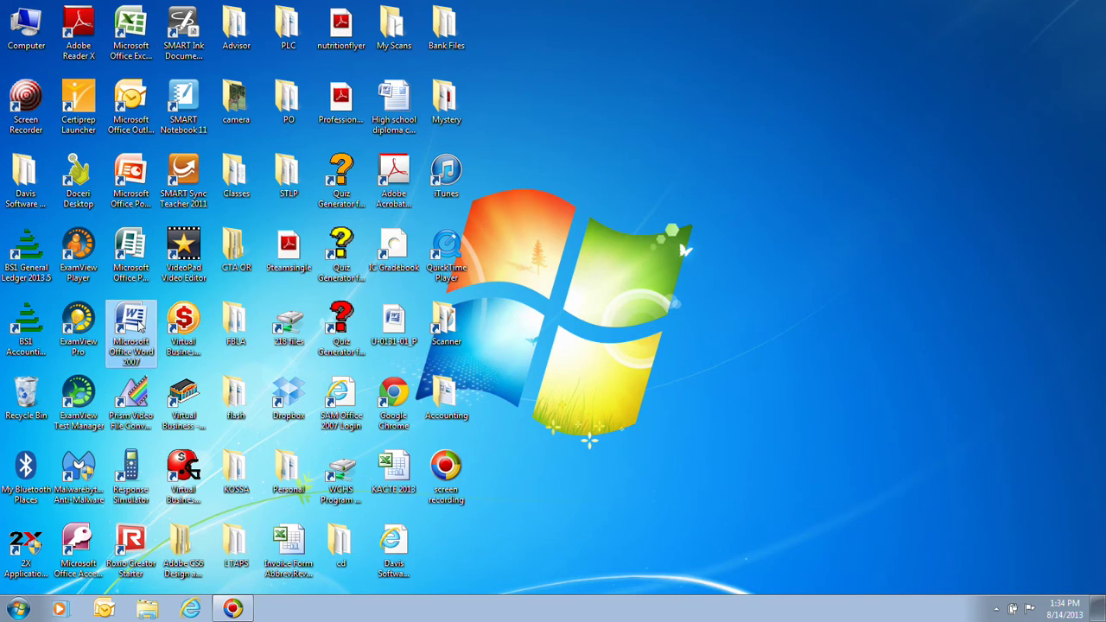
double_click(139, 324)
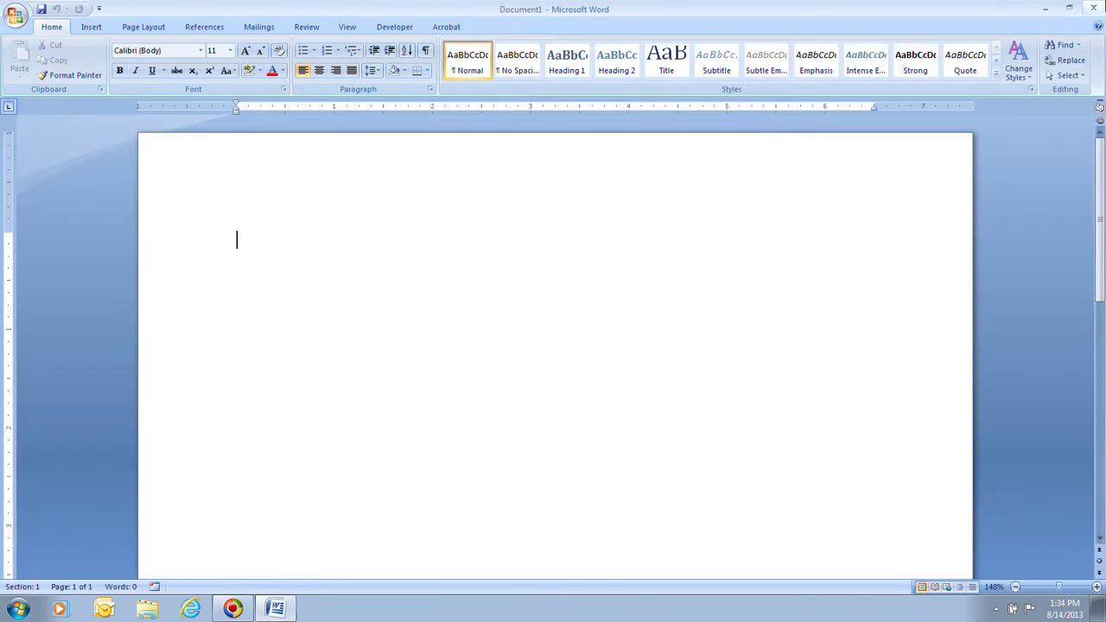
left_click(1093, 8)
left_click(1093, 8)
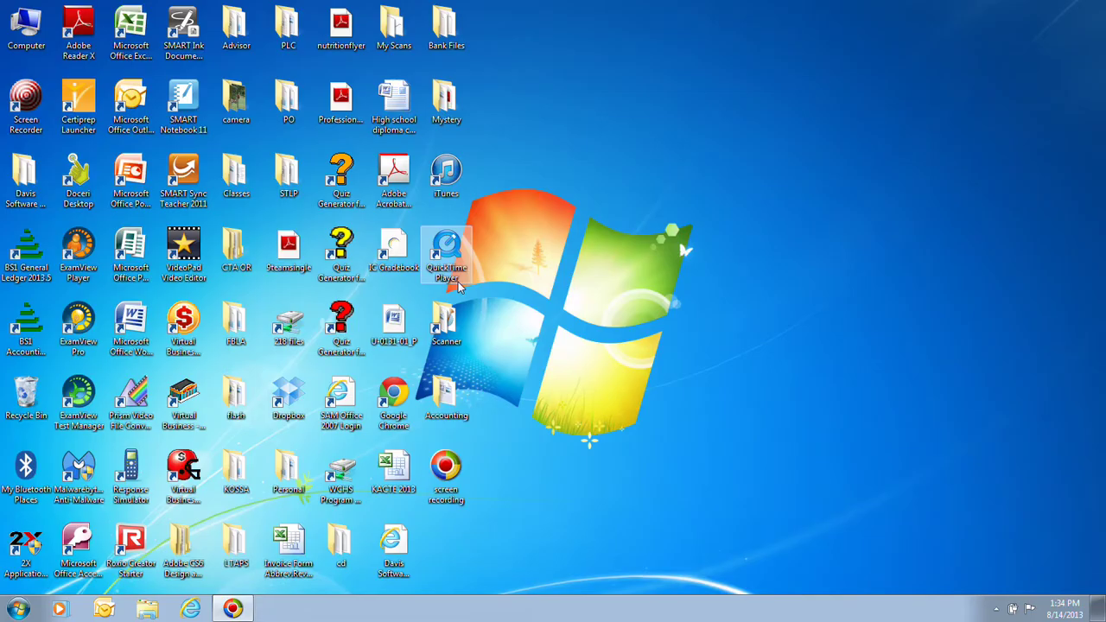
Step: View the additional power options beside Shut down, and dismiss them without choosing any
left_click(19, 610)
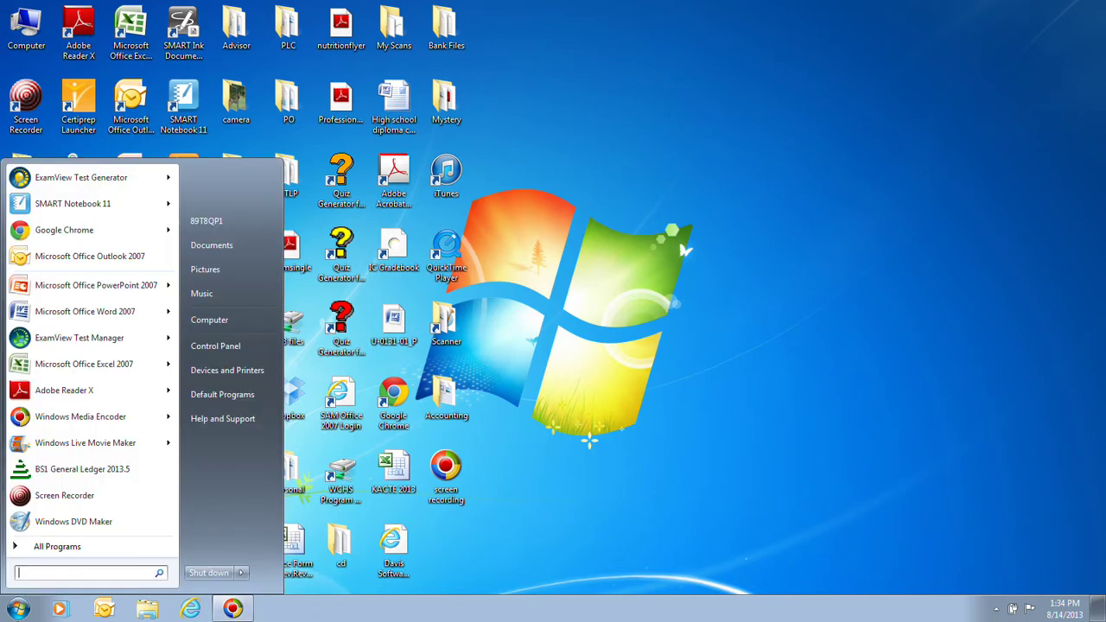
left_click(243, 574)
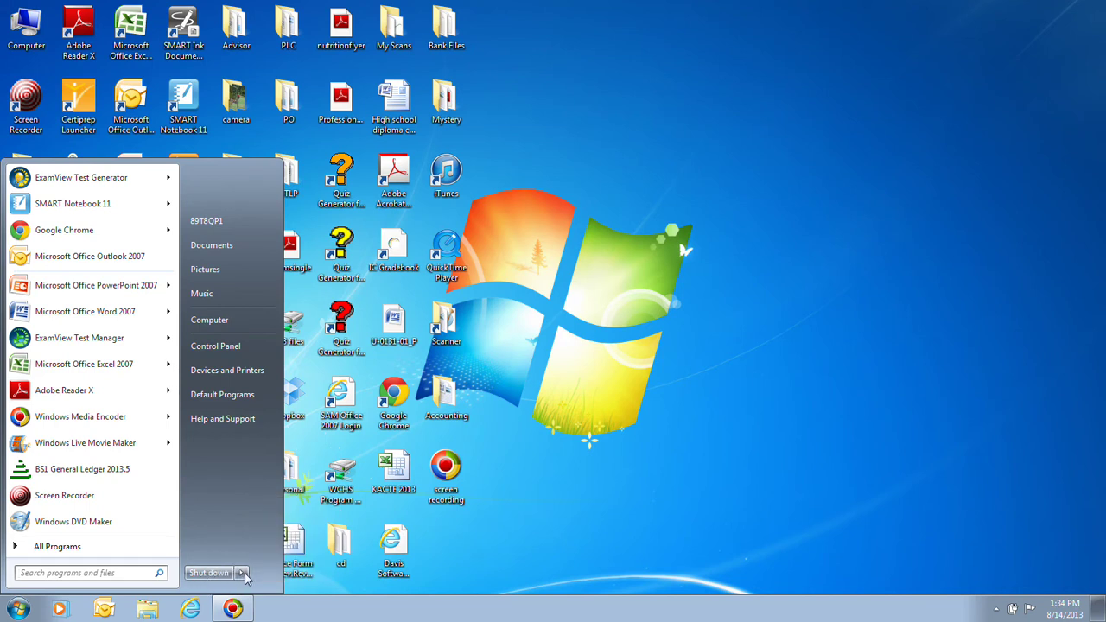
left_click(244, 576)
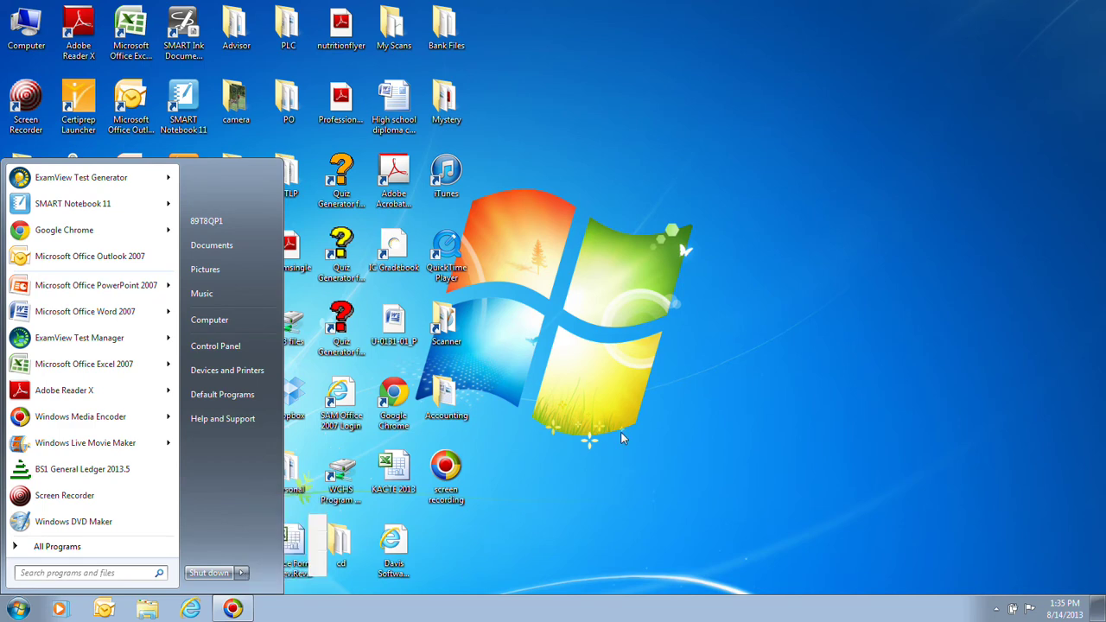
left_click(553, 485)
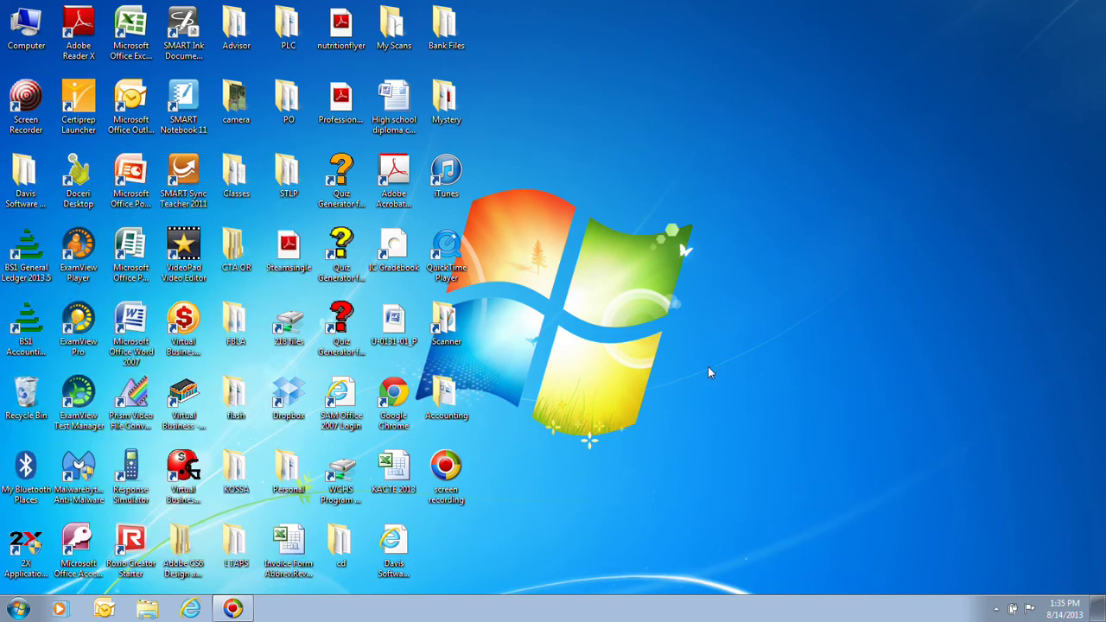
Step: Open the Computer window and Microsoft Office Word 2007 from their desktop icons, keeping both open
left_click(15, 17)
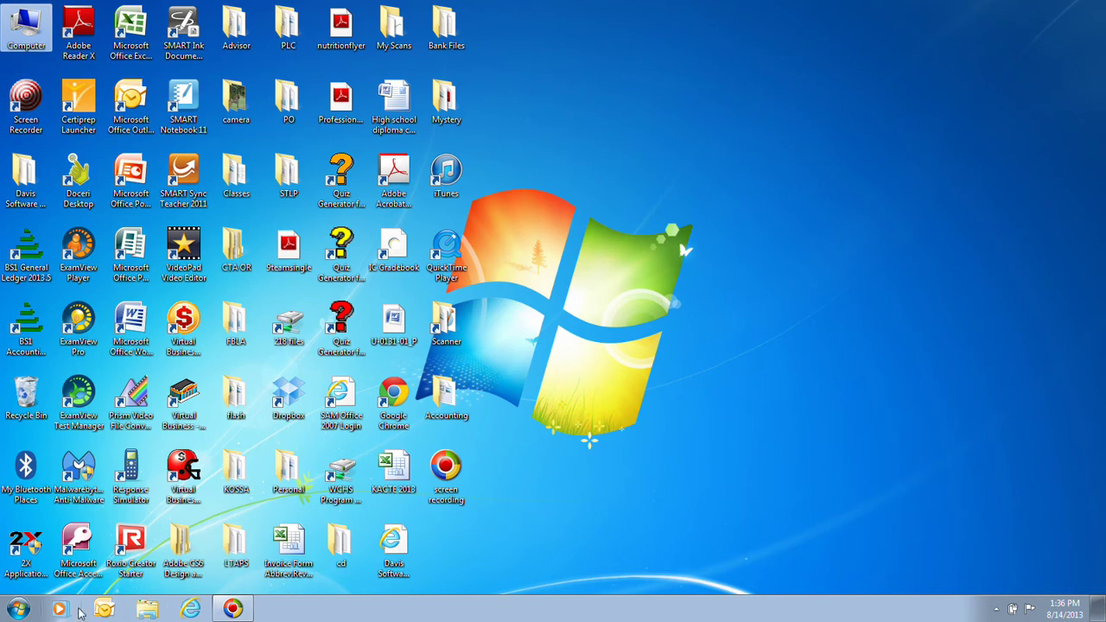
double_click(26, 33)
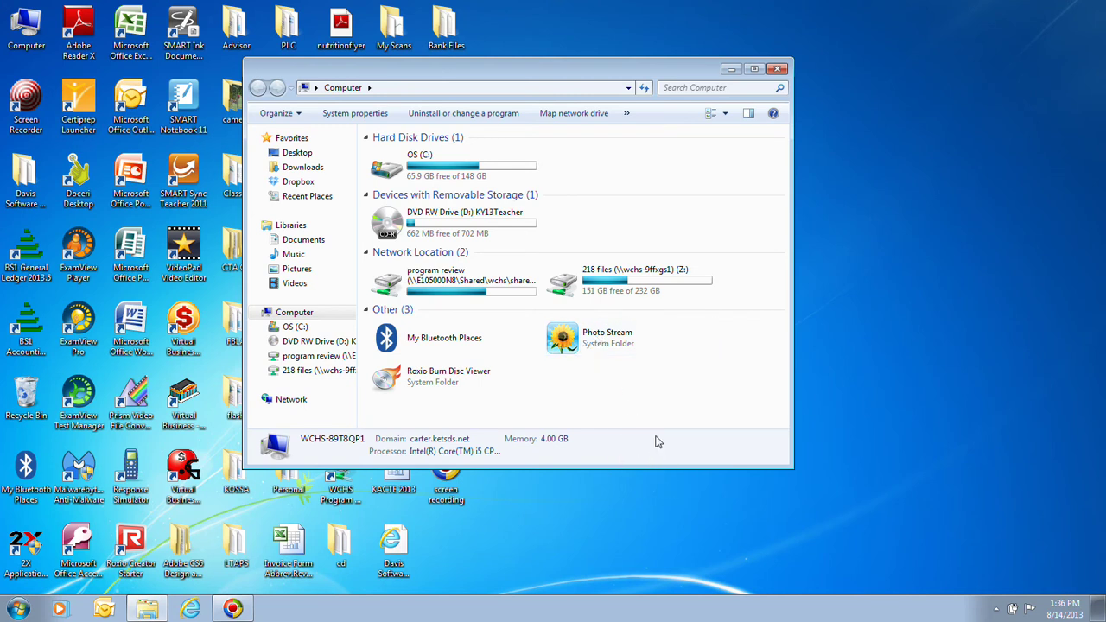
left_click(145, 339)
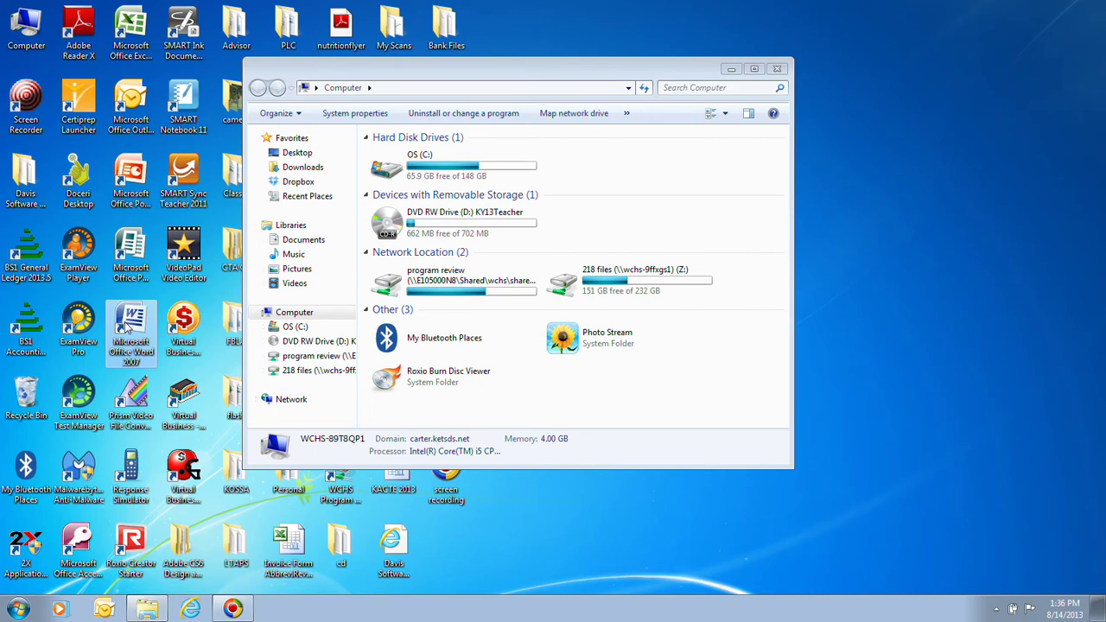
double_click(128, 324)
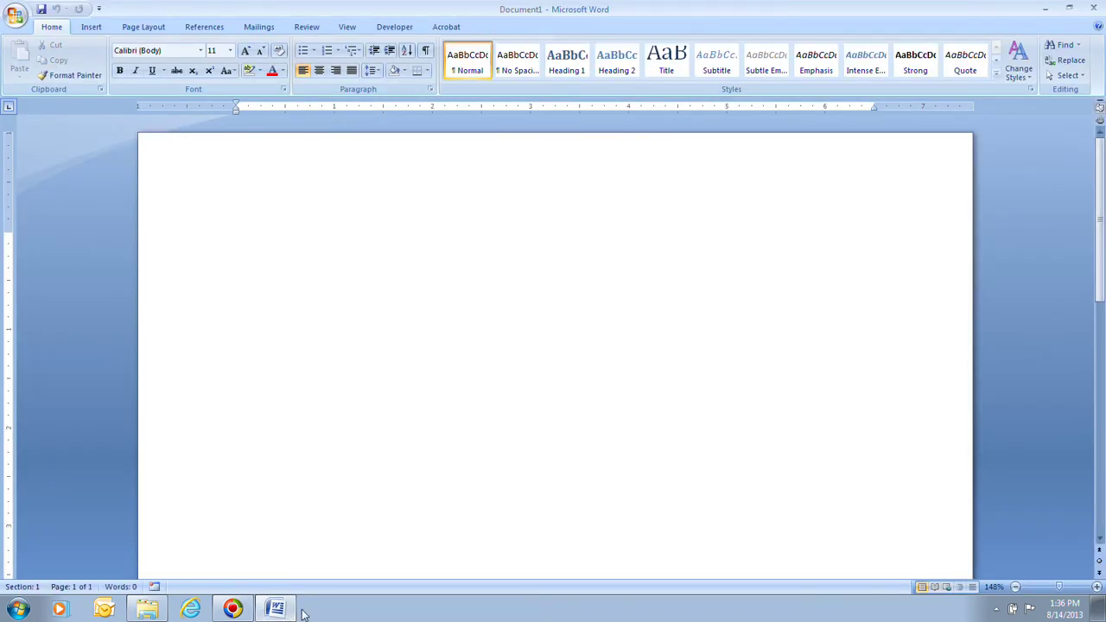
Step: Bring the Computer window in front of Word, switch back to the Word document, and return to the Computer window
left_click(151, 610)
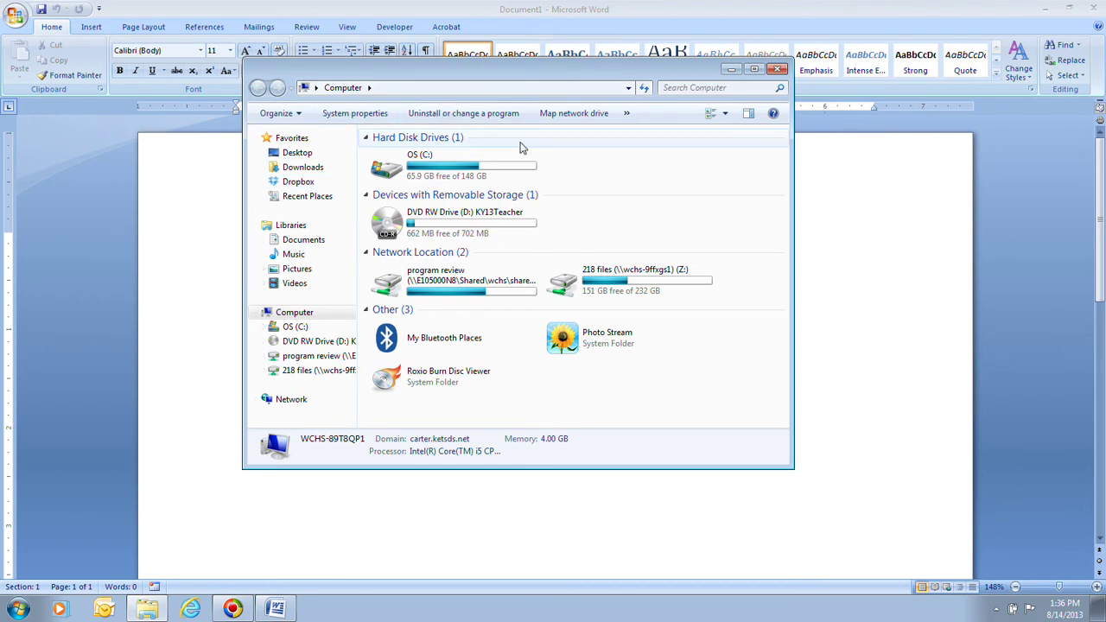
left_click(705, 6)
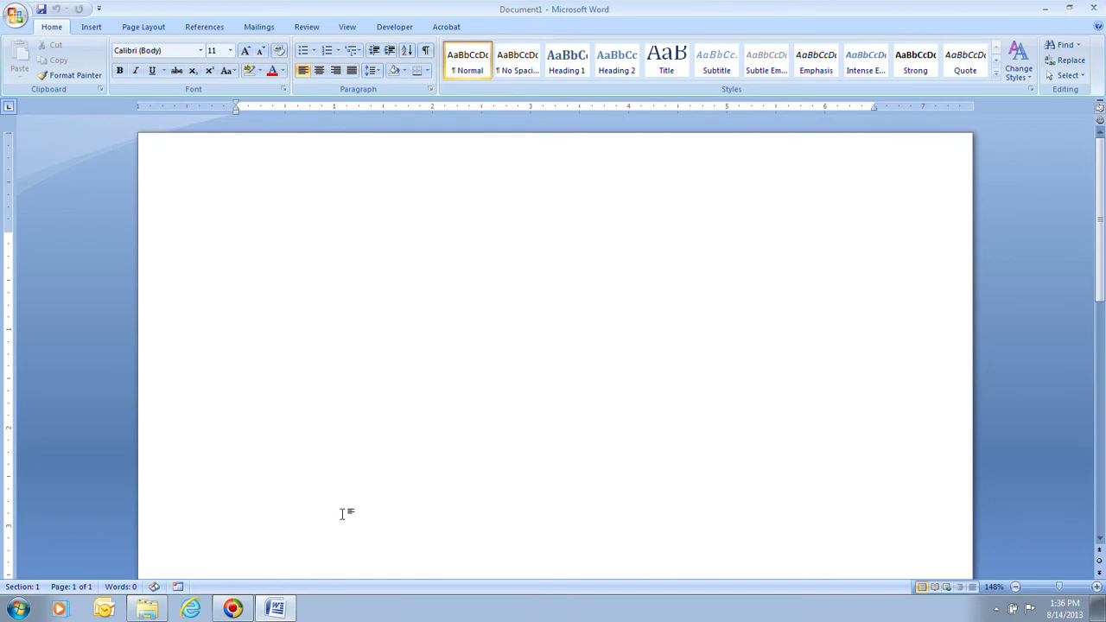
left_click(146, 608)
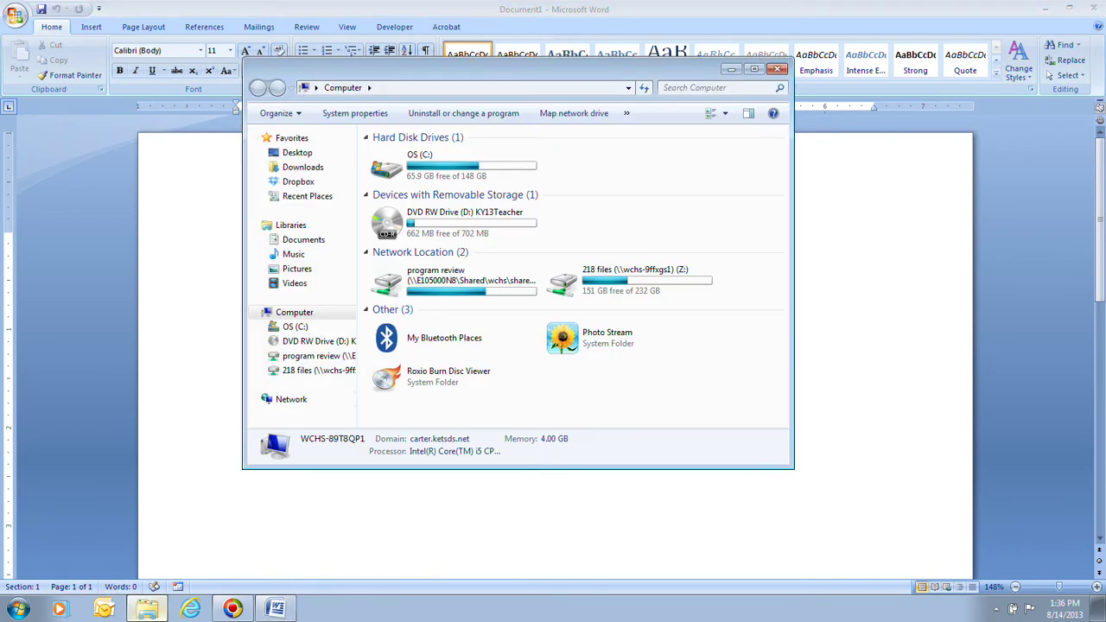
Step: Minimize the Computer window and reopen it, and maximize it to full screen before restoring its smaller size
left_click(730, 72)
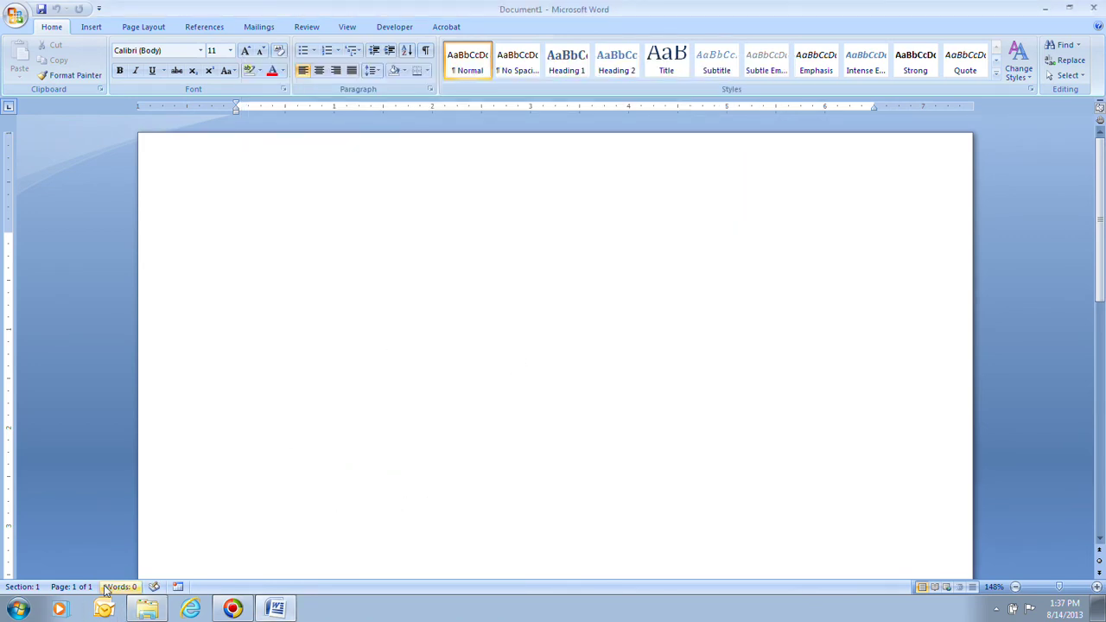
left_click(150, 611)
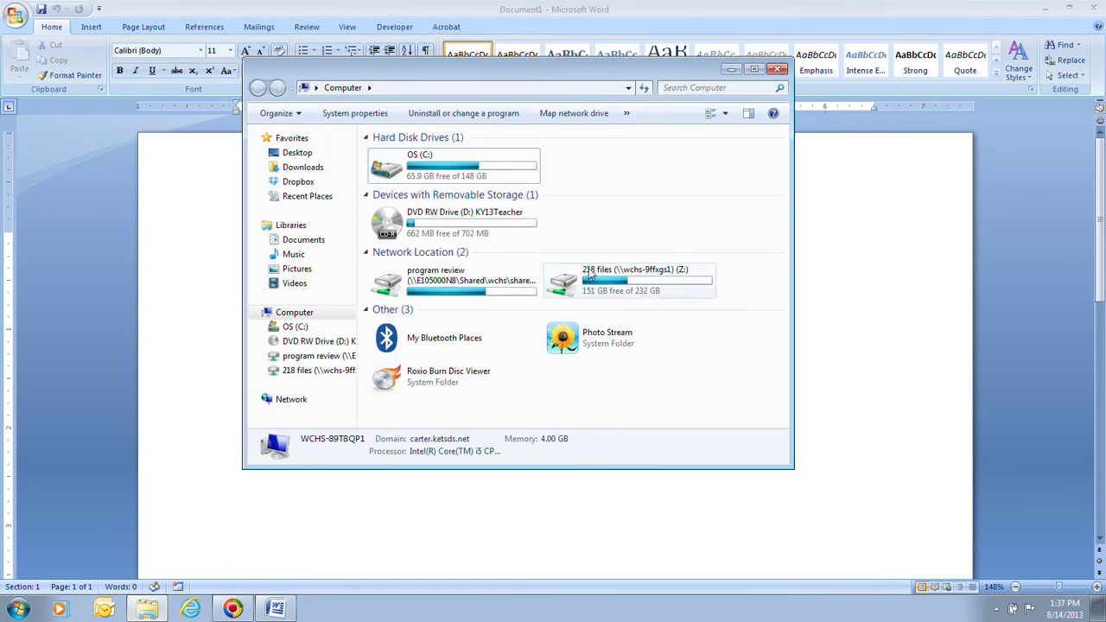
left_click(753, 69)
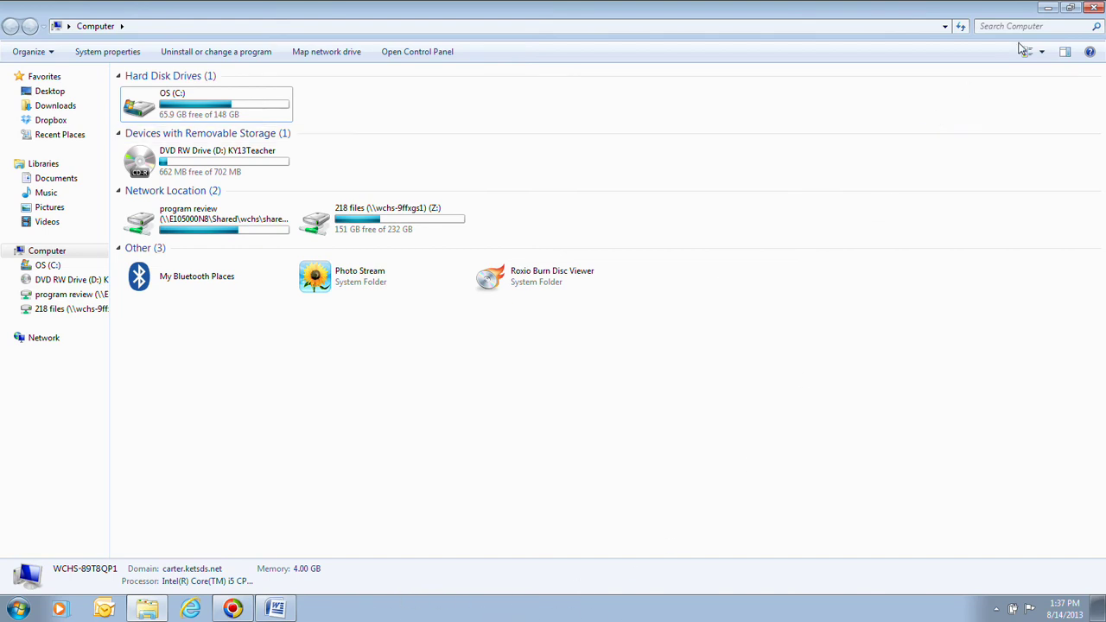
left_click(1069, 10)
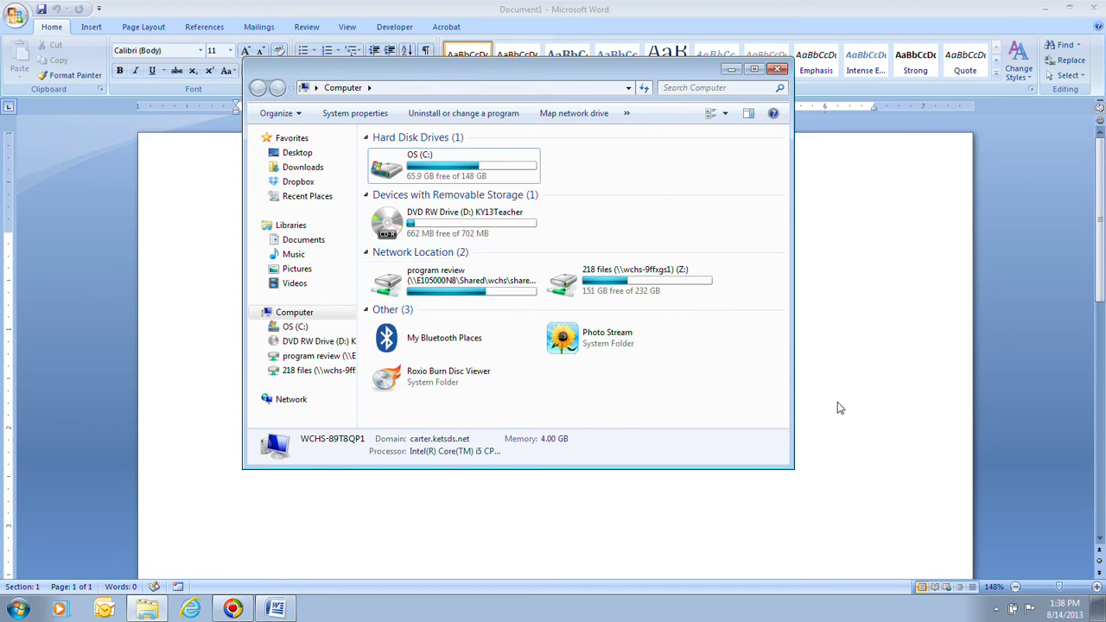
Step: With Word minimized, resize the Computer window by its side, corner and lower edge to make it wider and taller, and close it
left_click(1045, 8)
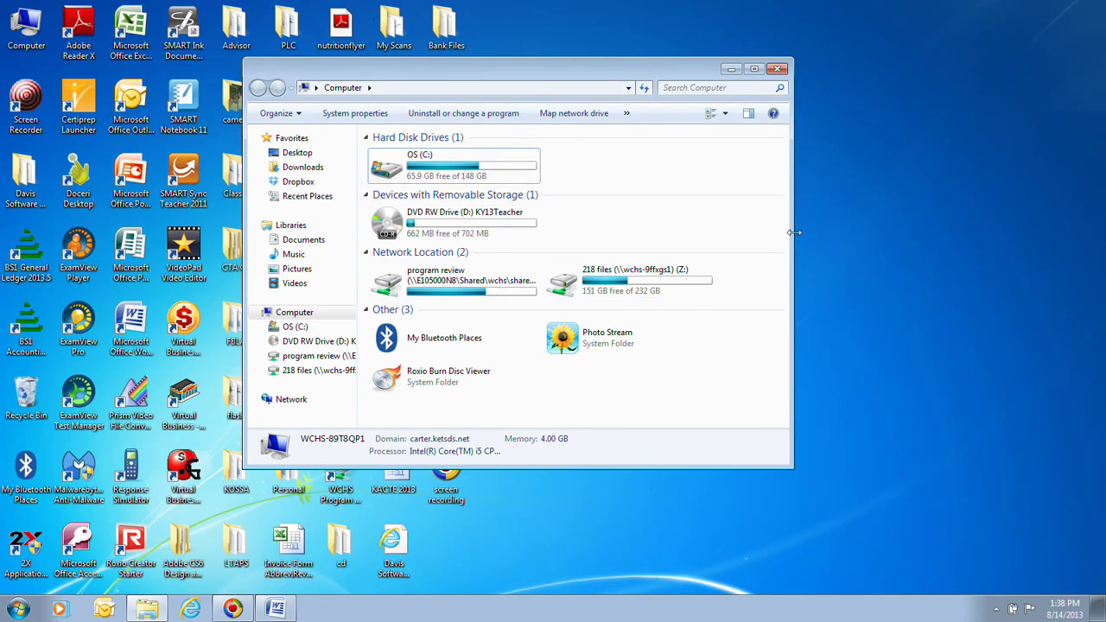
left_click_drag(792, 223, 847, 225)
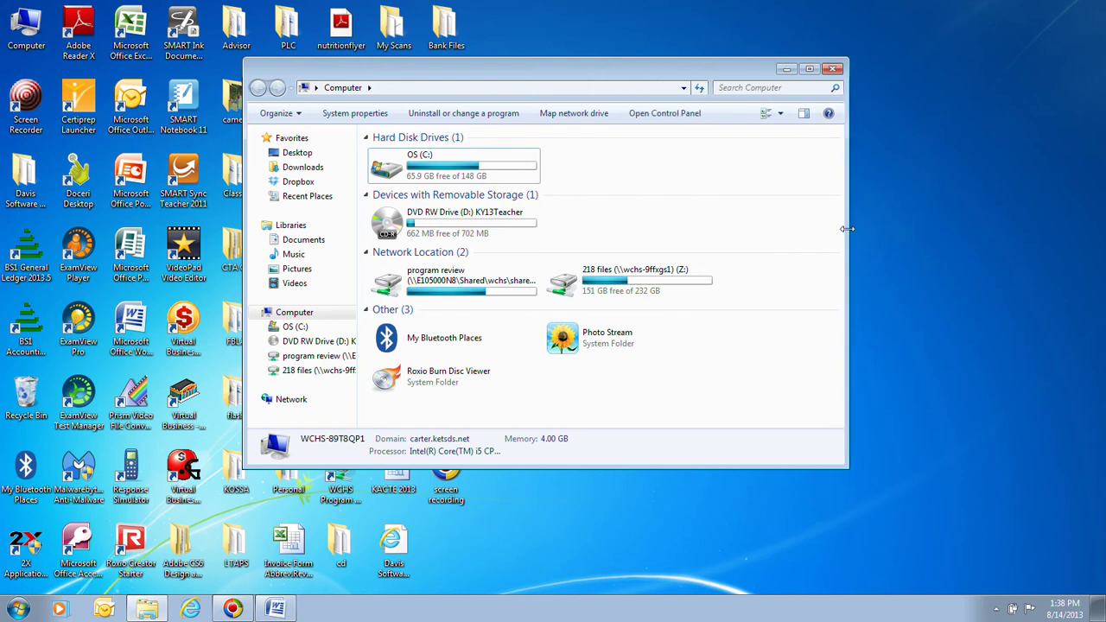
mouse_move(846, 229)
left_mouse_down()
mouse_move(980, 233)
mouse_move(648, 230)
mouse_move(925, 230)
mouse_move(818, 230)
mouse_move(877, 229)
mouse_move(761, 216)
mouse_move(873, 205)
mouse_move(814, 201)
left_mouse_up()
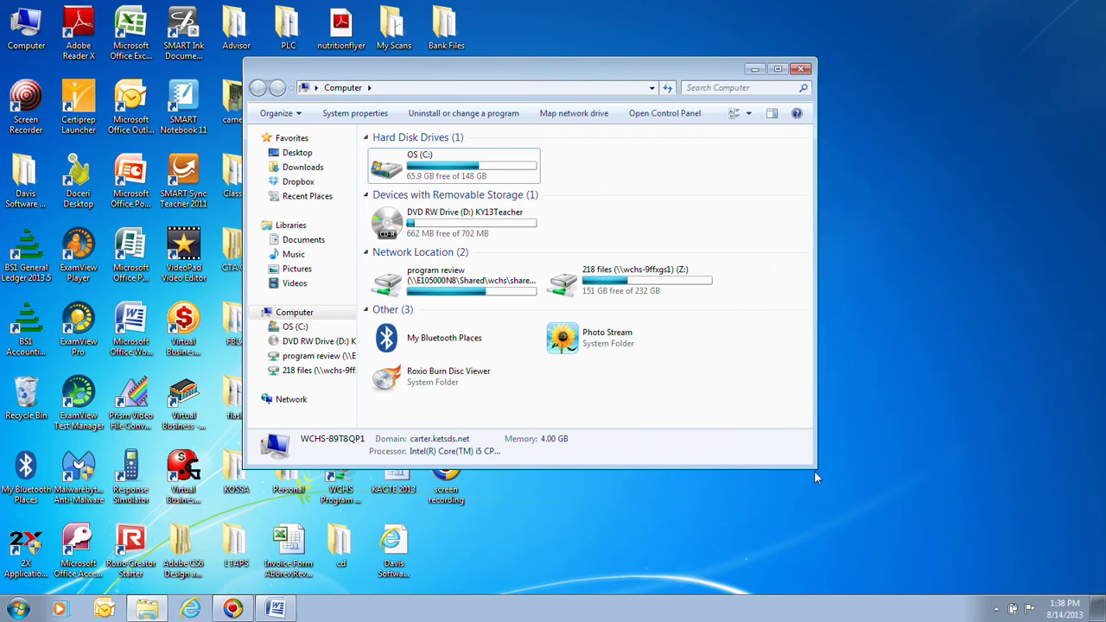
left_click_drag(813, 469, 882, 482)
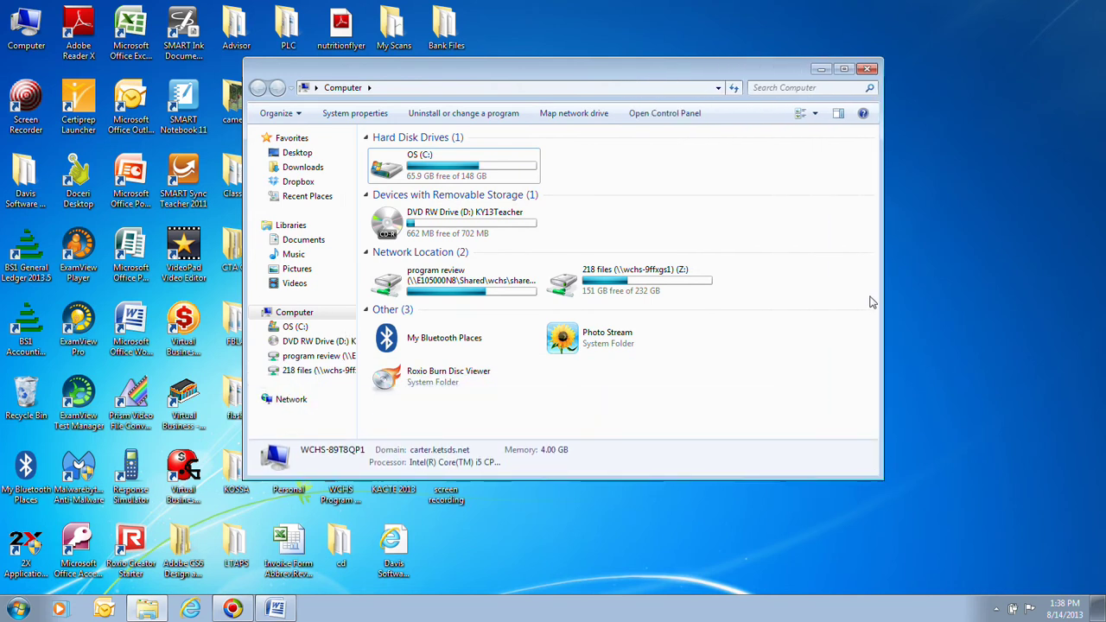
left_click_drag(881, 265, 913, 267)
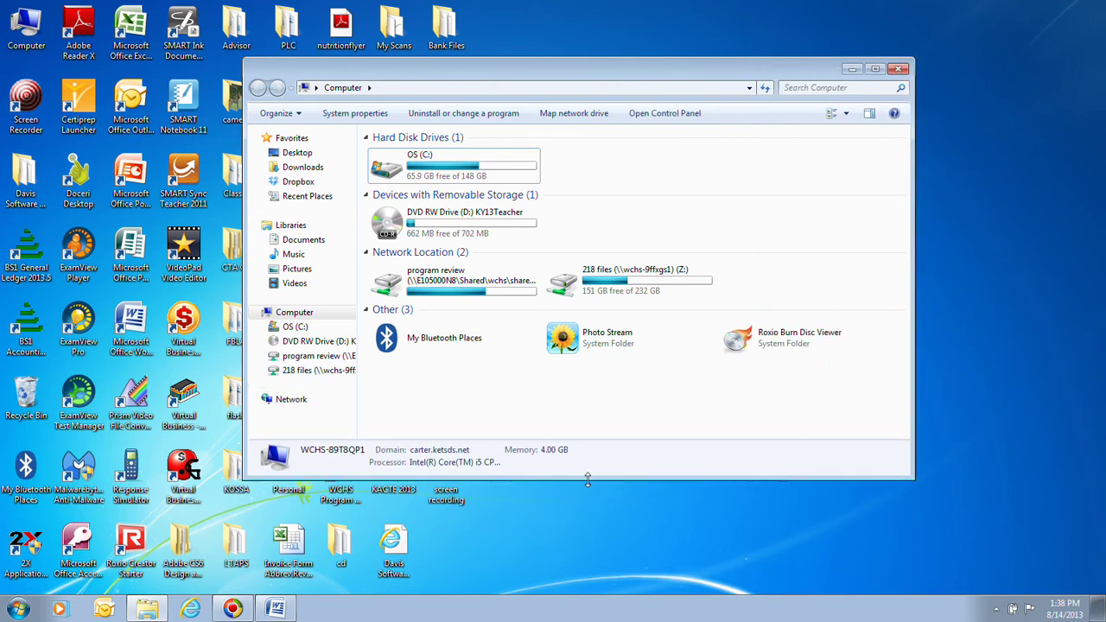
left_click_drag(591, 478, 592, 551)
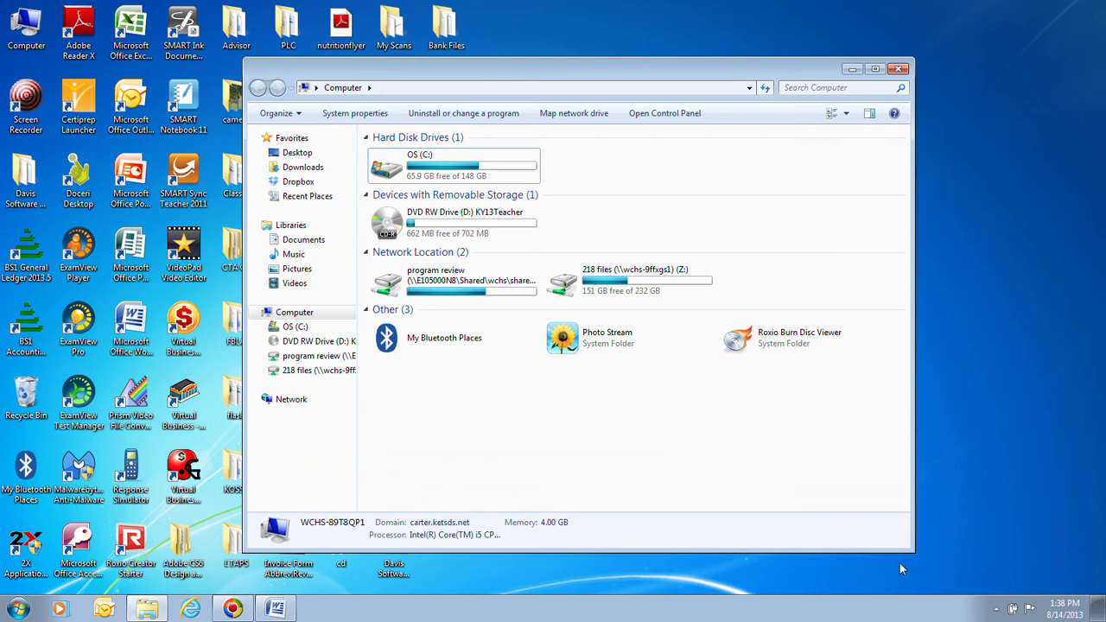
left_click(899, 70)
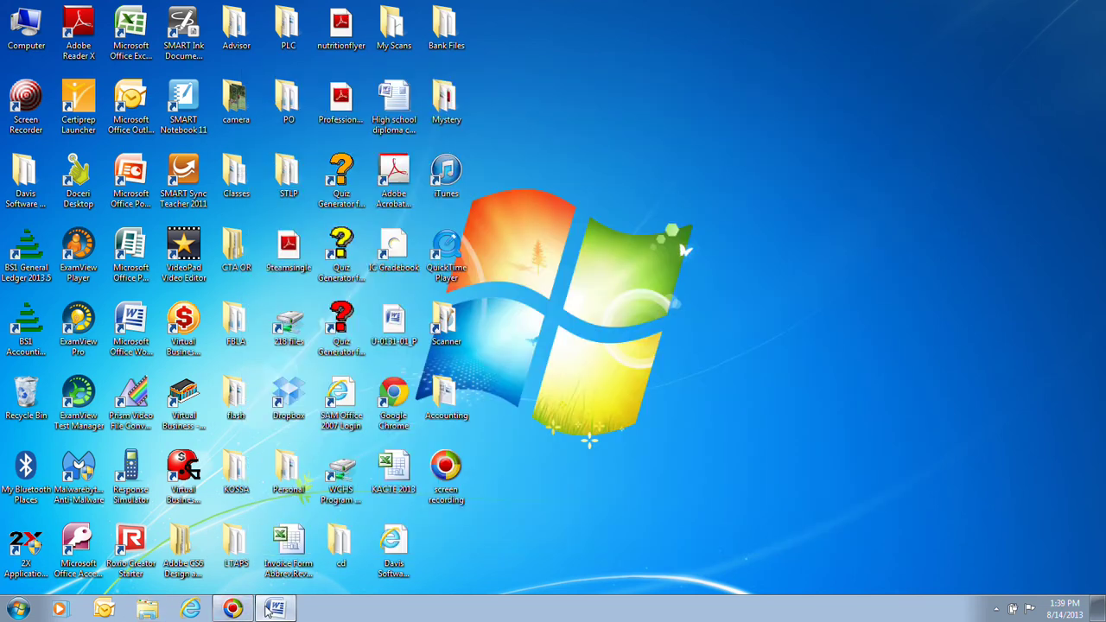
Step: Restore the minimized Word document, and open Windows Media Player in front of it before exiting the player
left_click(275, 610)
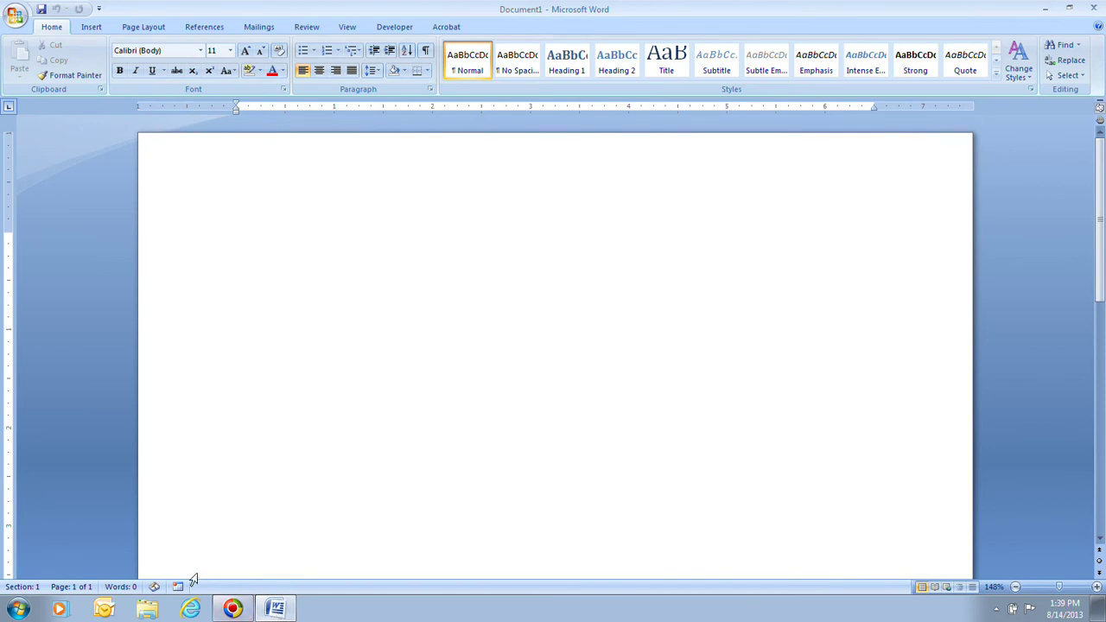
left_click(61, 610)
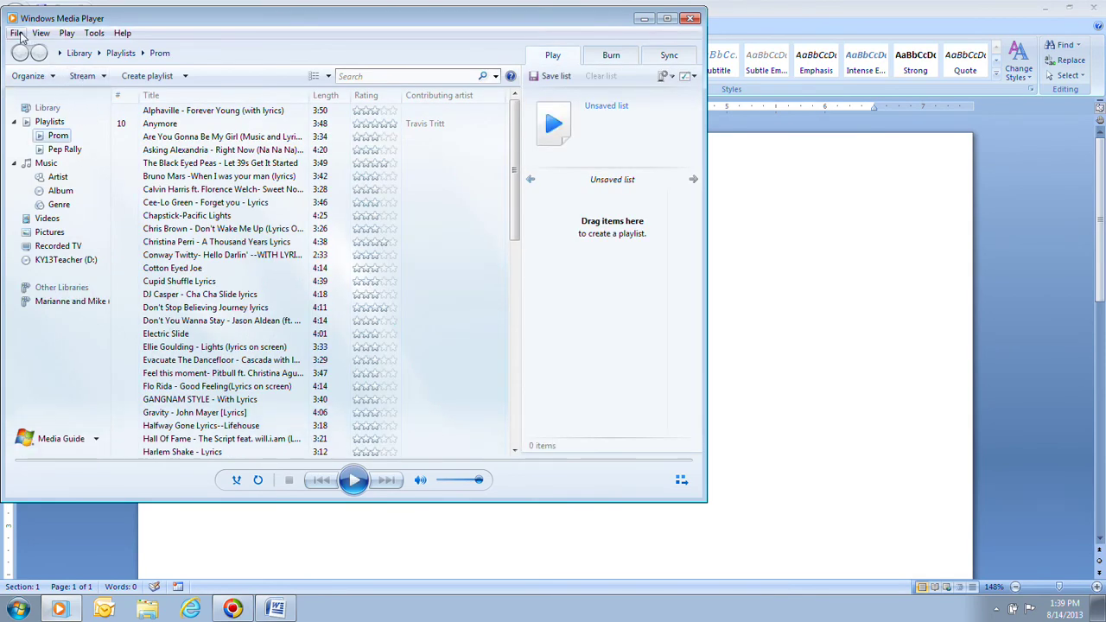
left_click(18, 34)
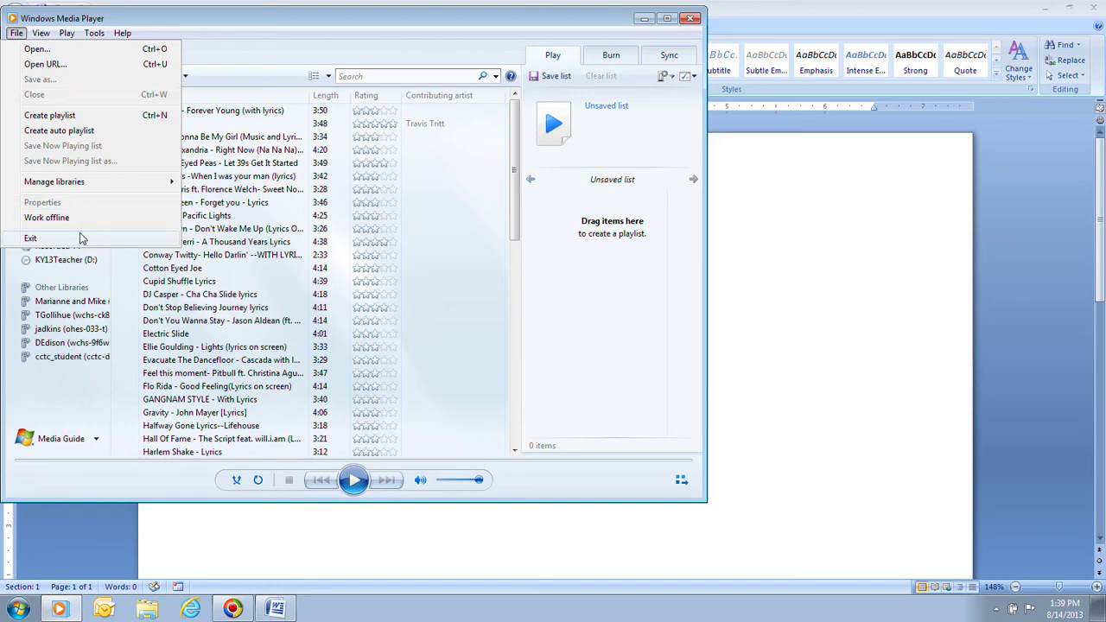
left_click(30, 239)
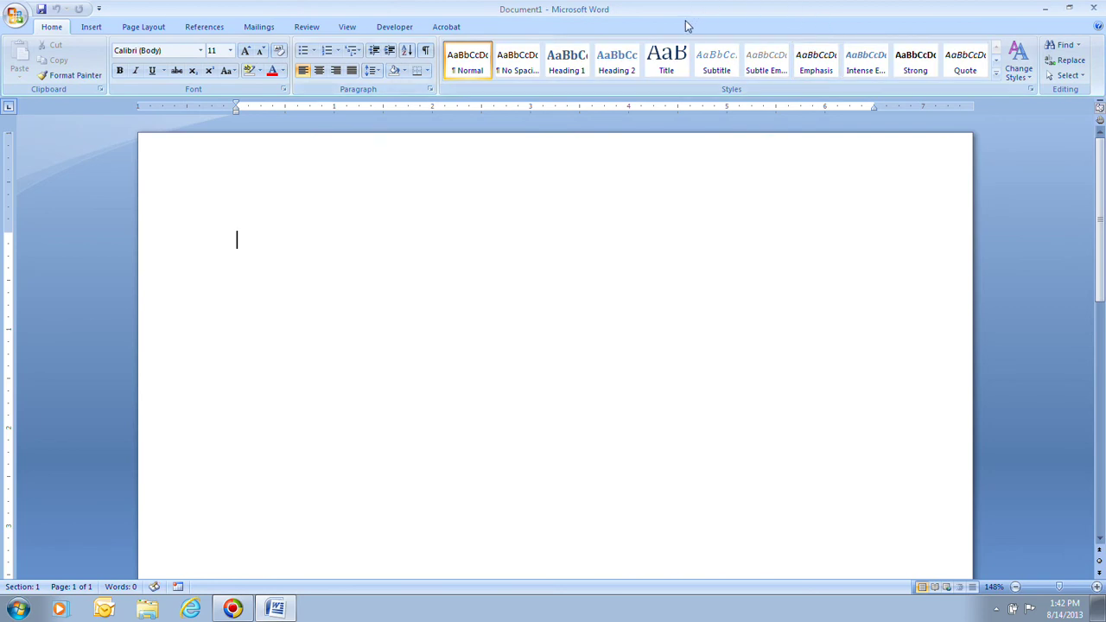
Step: View Word's Insert, Page Layout and References commands, and return to the Home commands
left_click(91, 26)
left_click(149, 27)
left_click(195, 27)
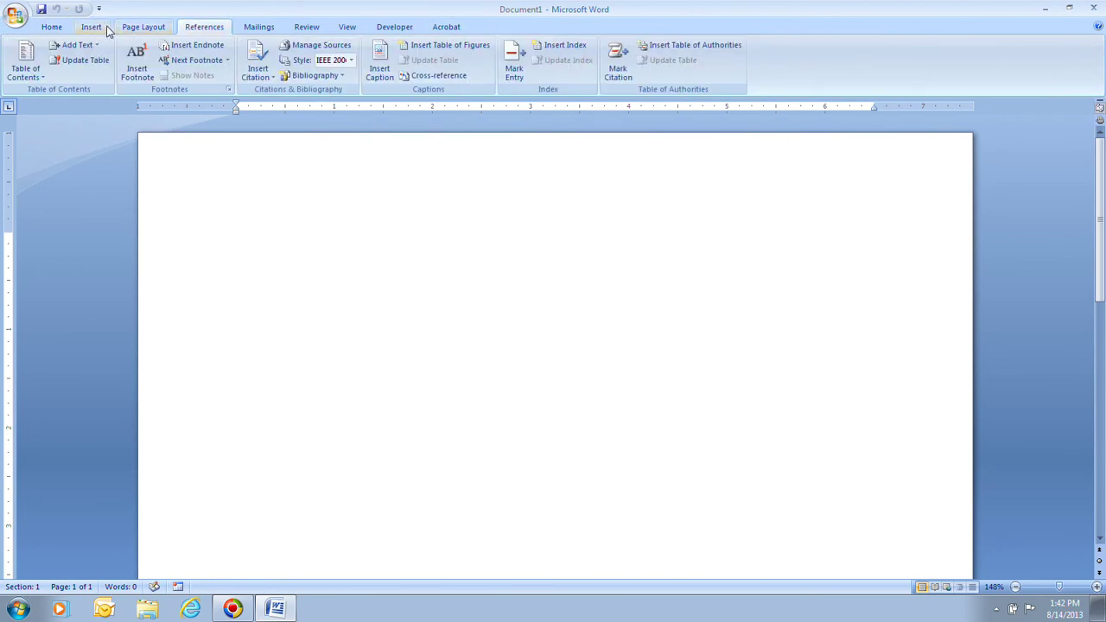
left_click(51, 27)
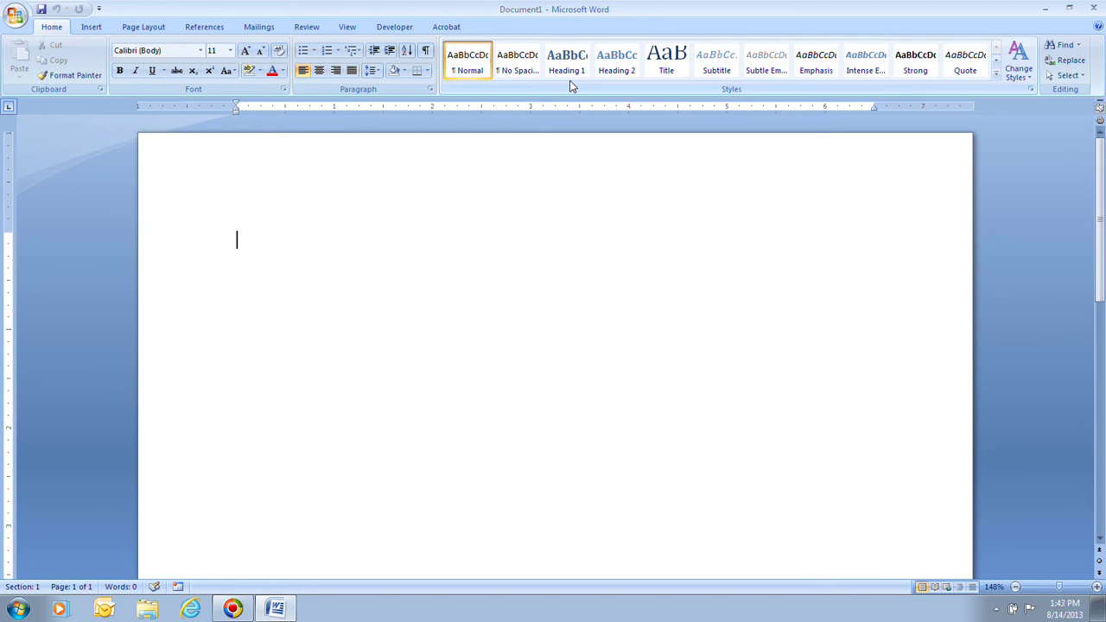
Step: Show the Insert commands again, return to Home, and dismiss the Open dialog without opening a document
left_click(88, 27)
left_click(50, 26)
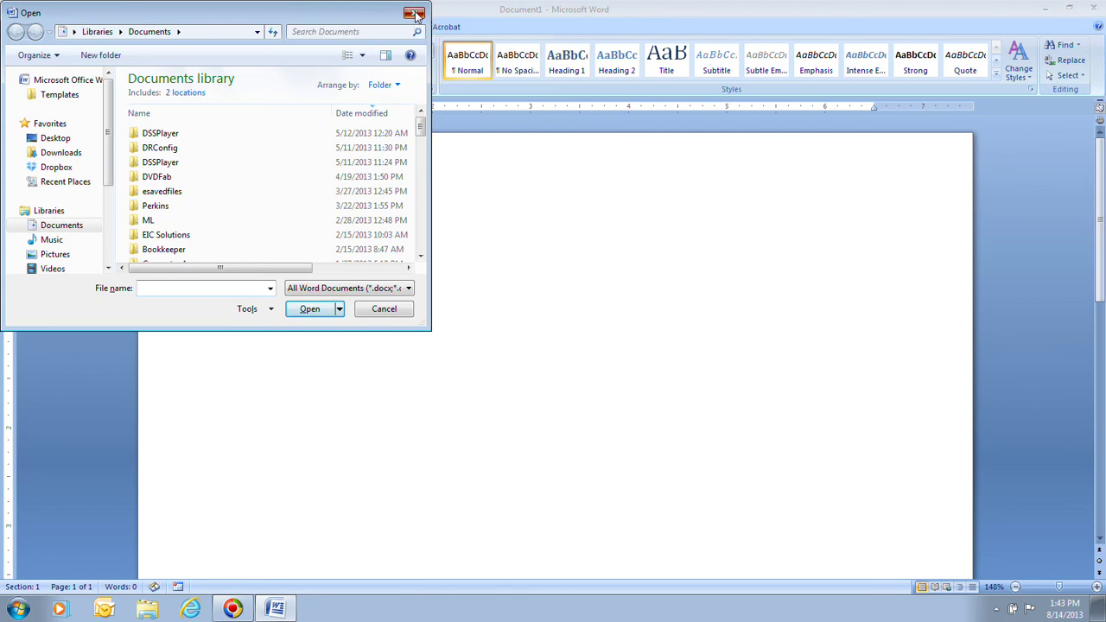
left_click(415, 14)
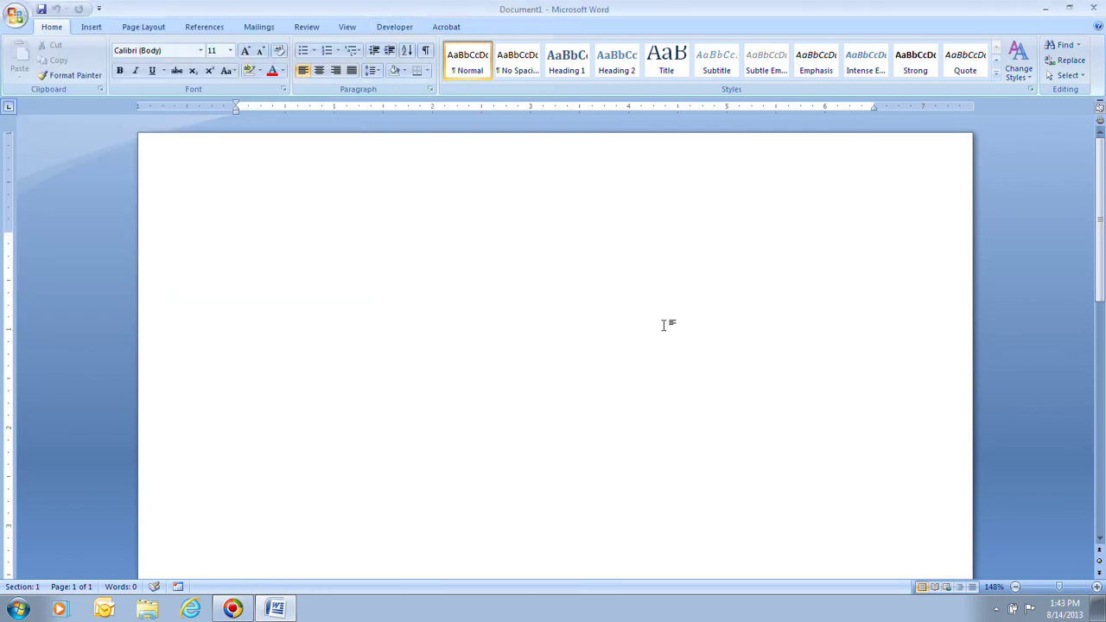